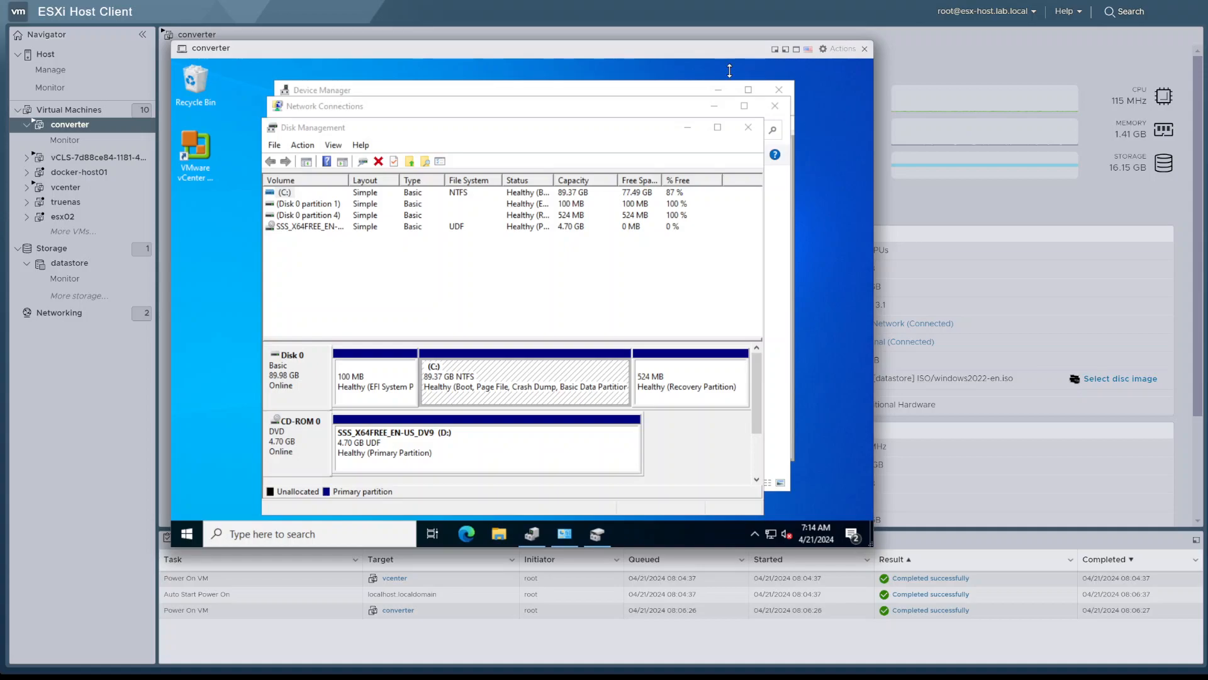
Open the converter VM's hardware settings and examine the CPU and Hard disk 1 details
click(839, 50)
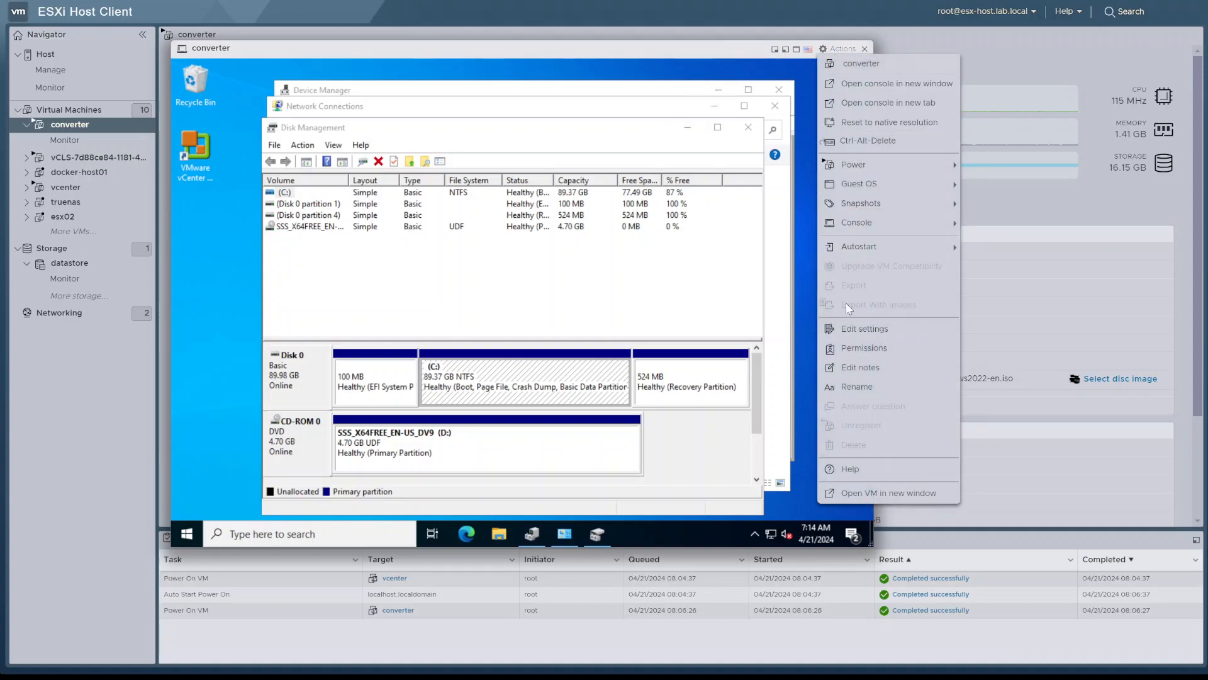
click(854, 332)
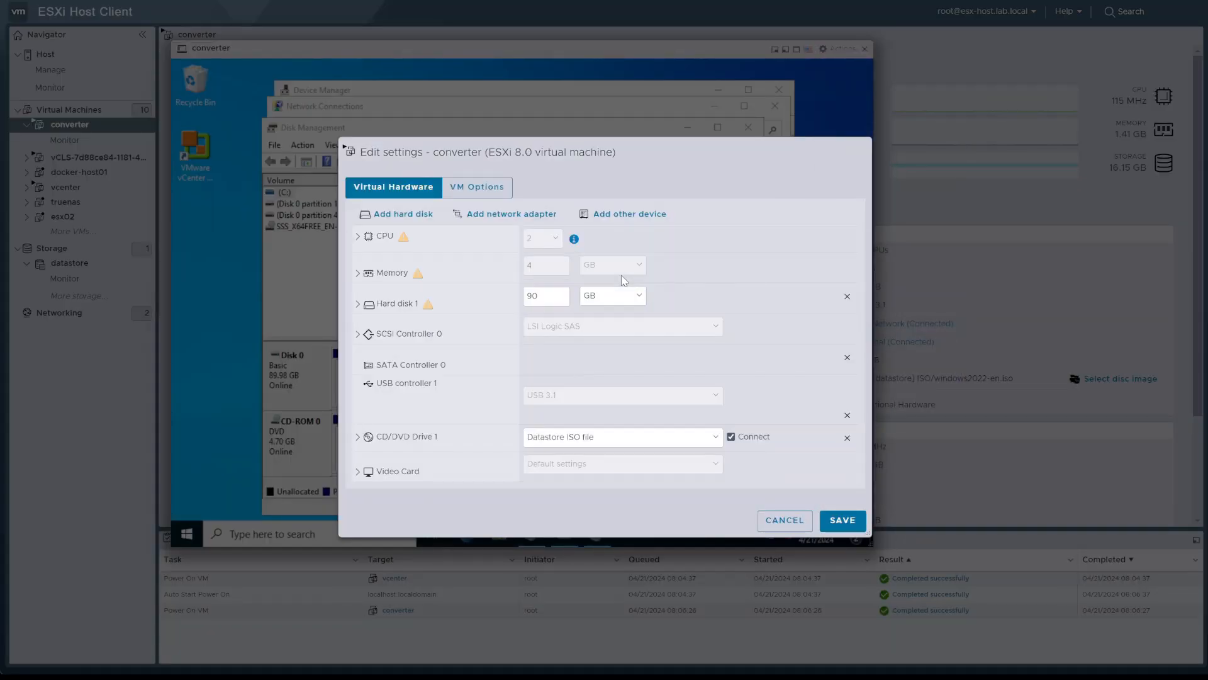
click(440, 239)
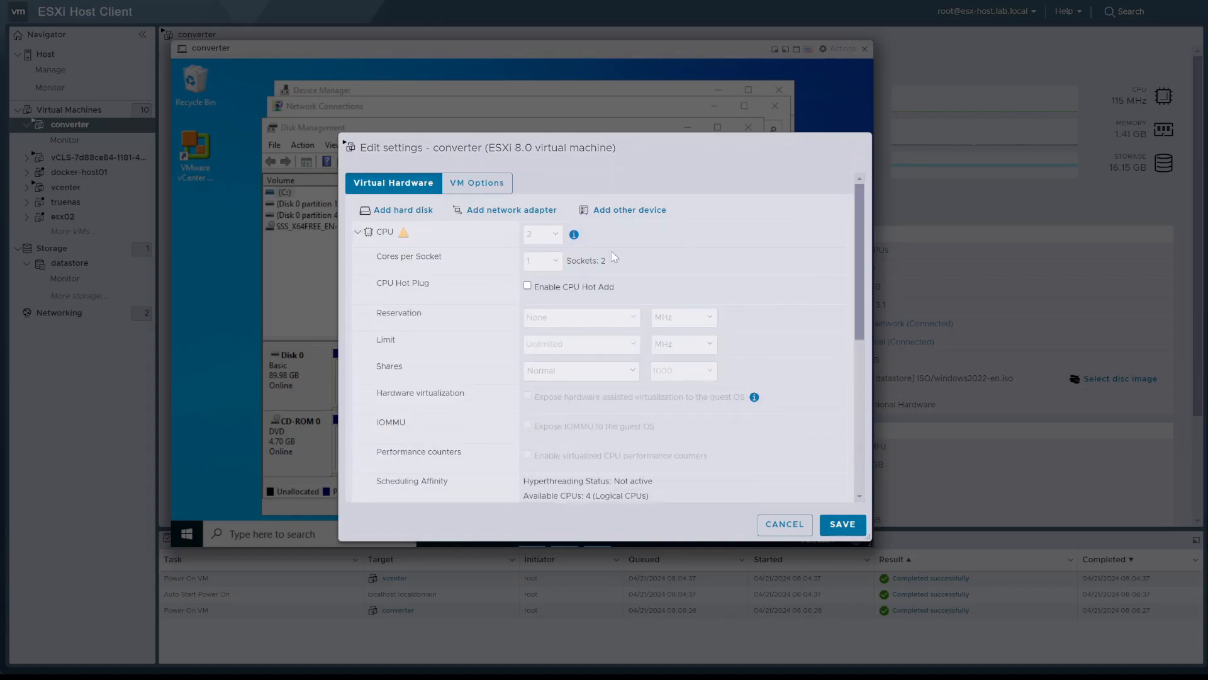
click(406, 229)
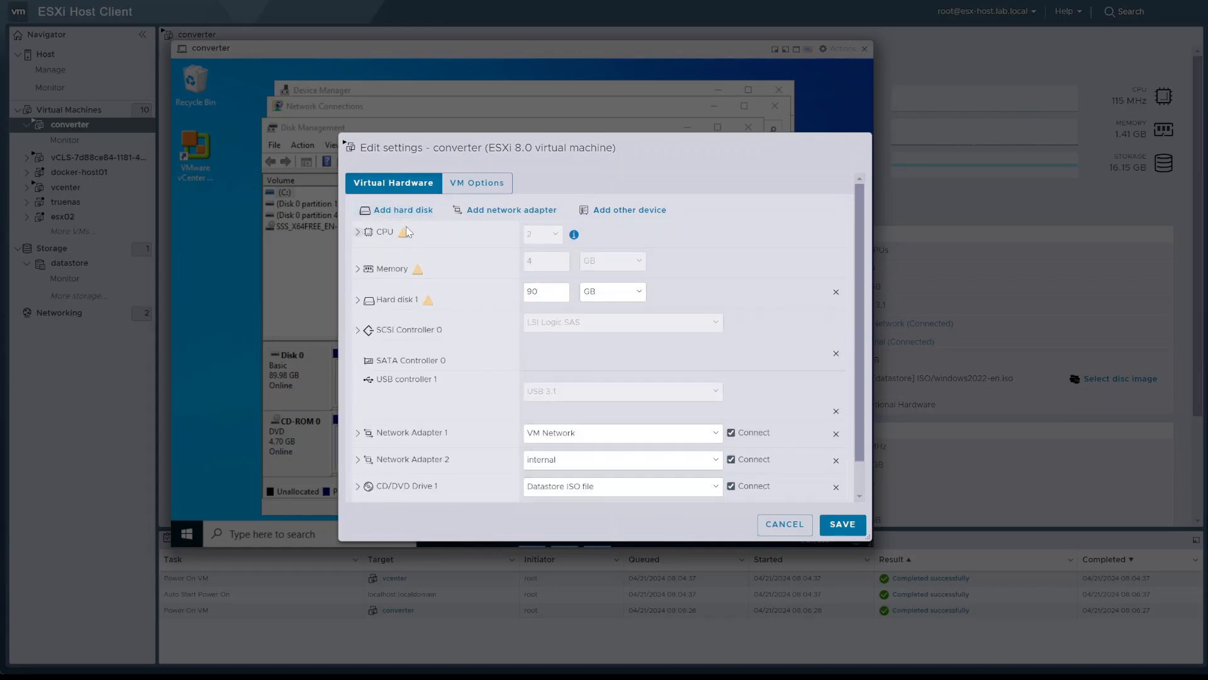
click(438, 299)
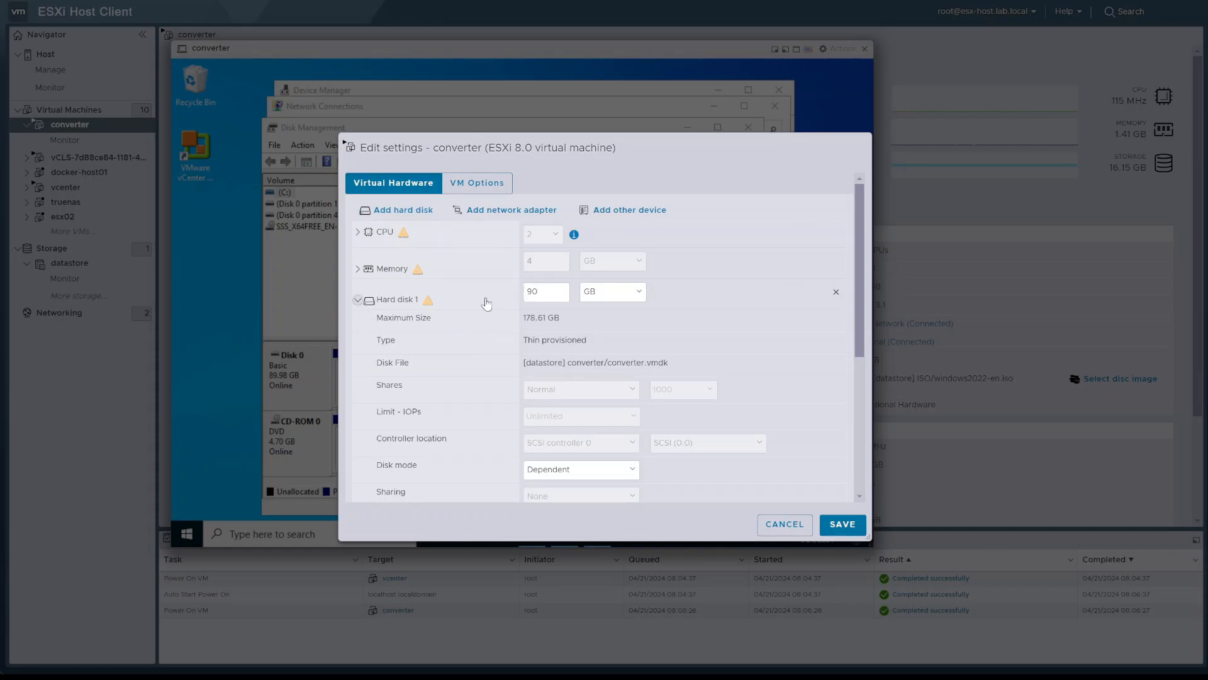
click(486, 303)
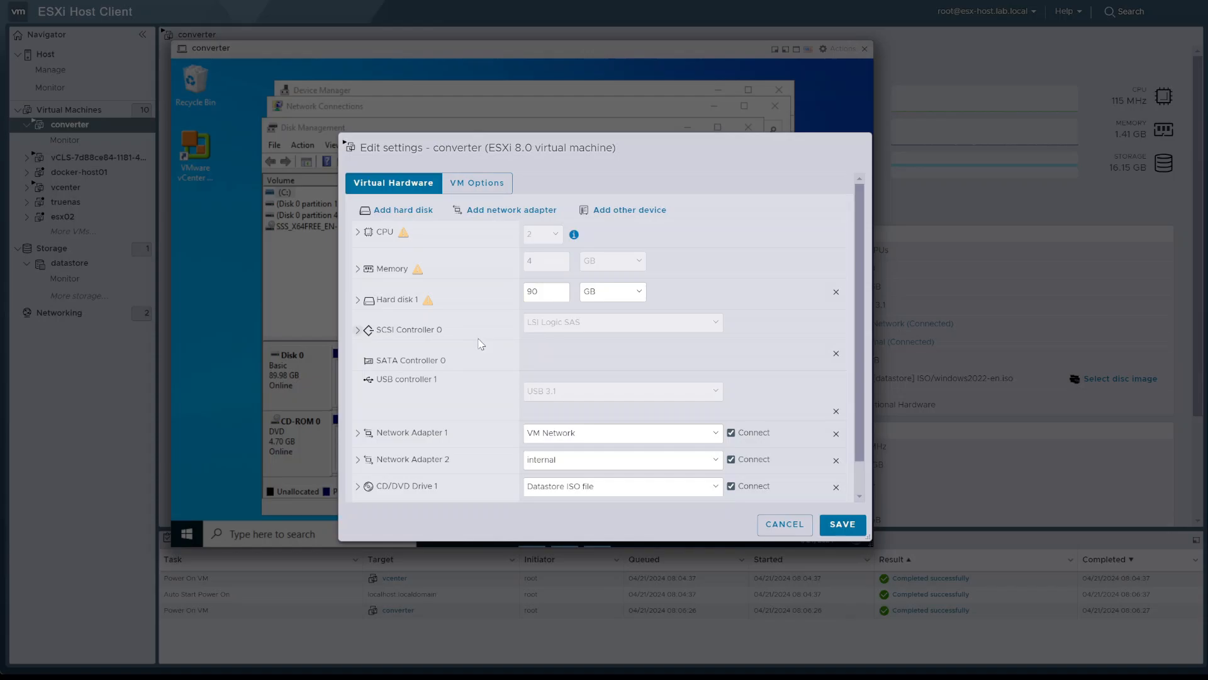
Examine Network Adapter 1, SCSI Controller 0 and Hard disk 1's controller location, and close the settings without saving
scroll(469, 435, down, 1)
click(454, 397)
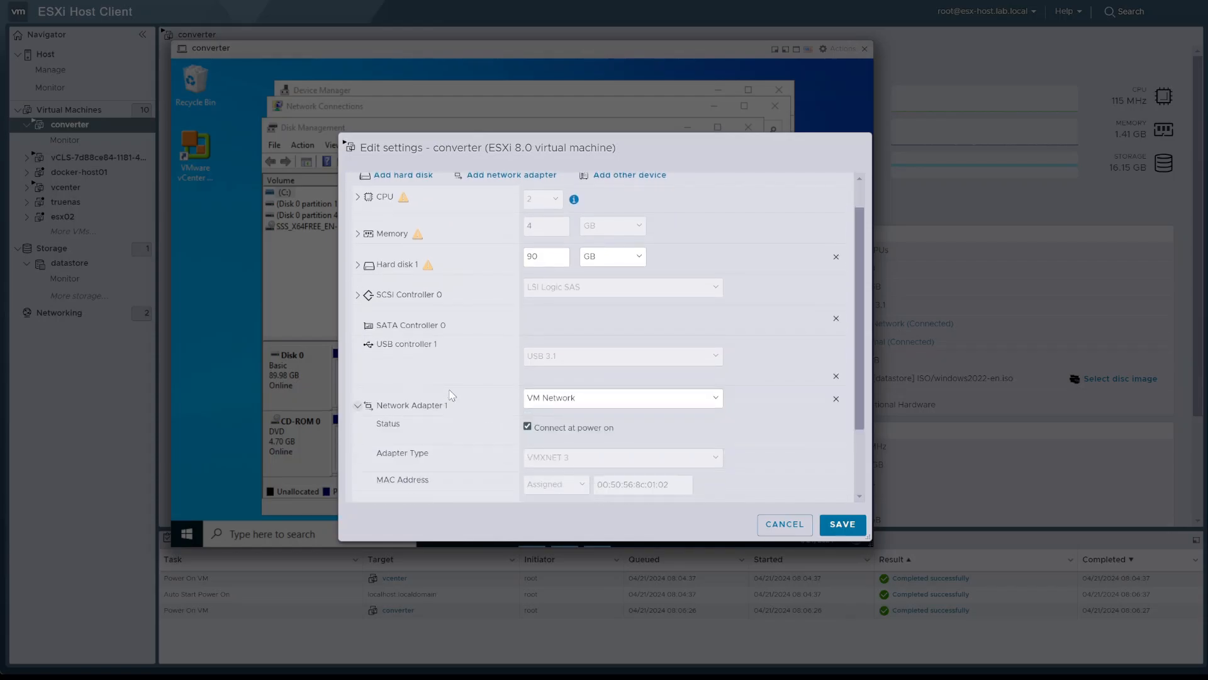
click(446, 399)
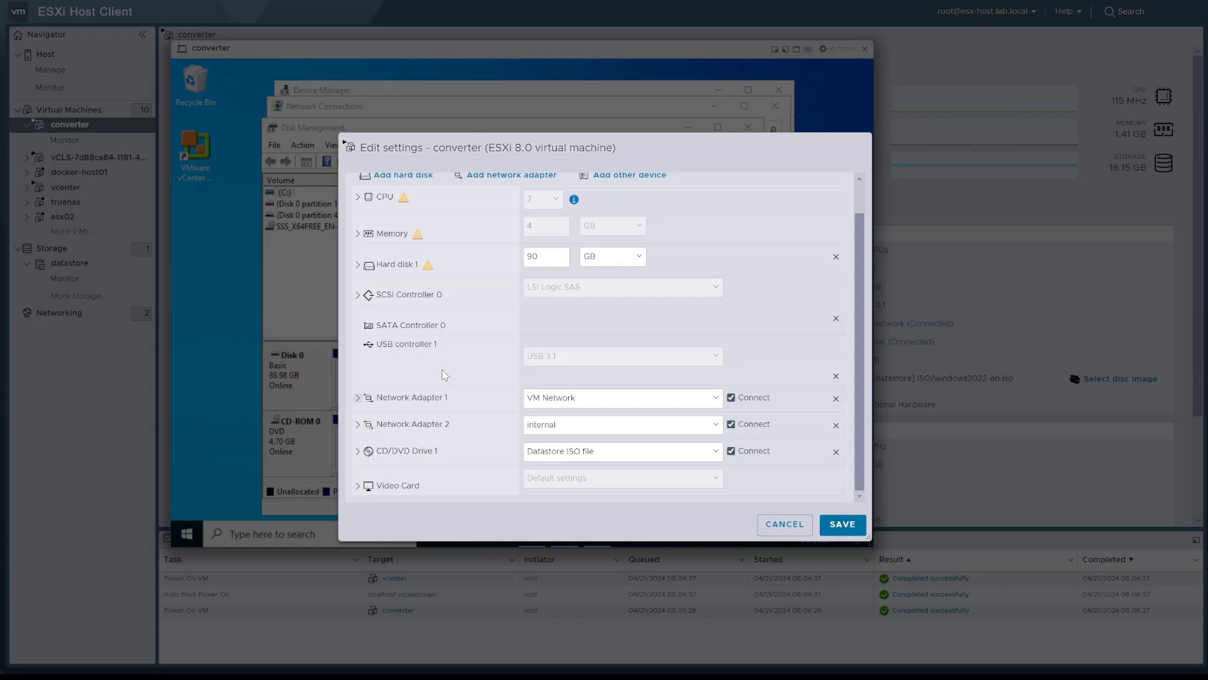
click(437, 296)
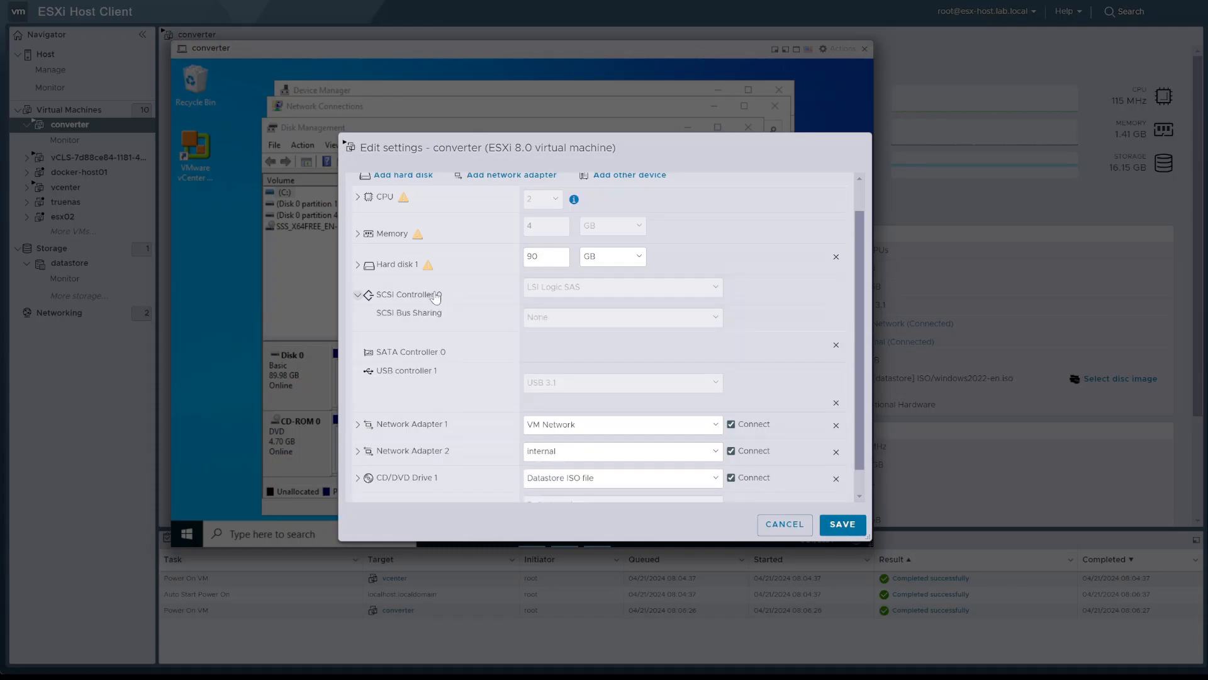
click(389, 268)
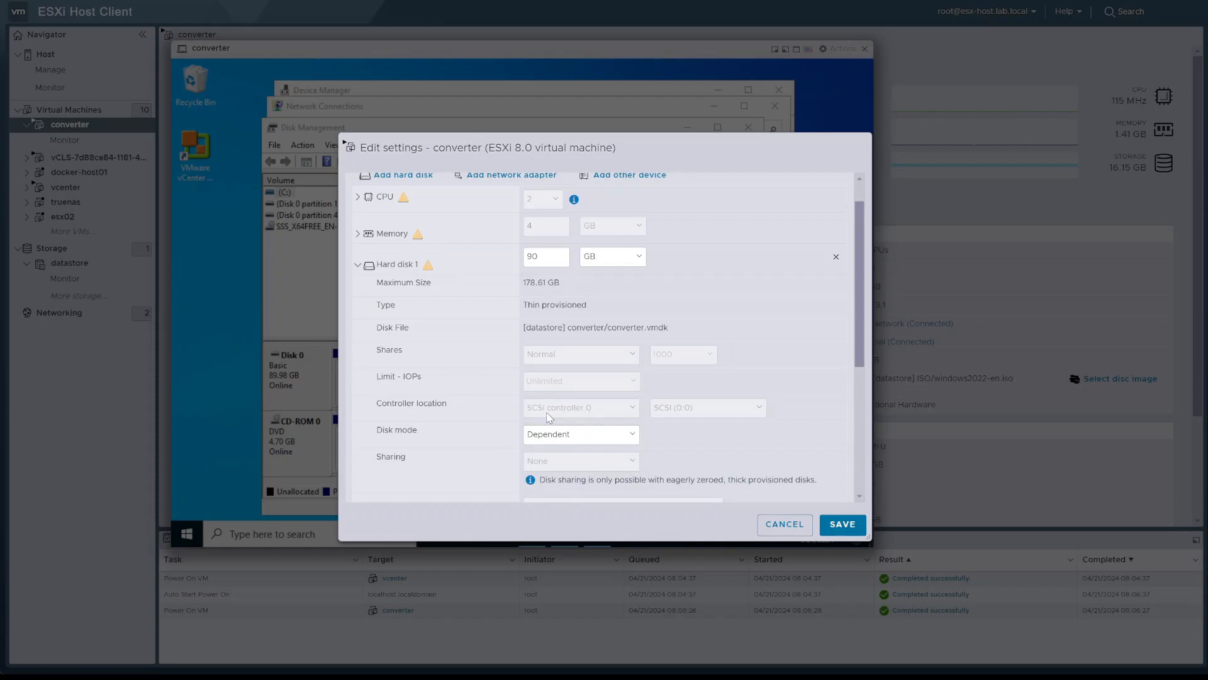
click(403, 265)
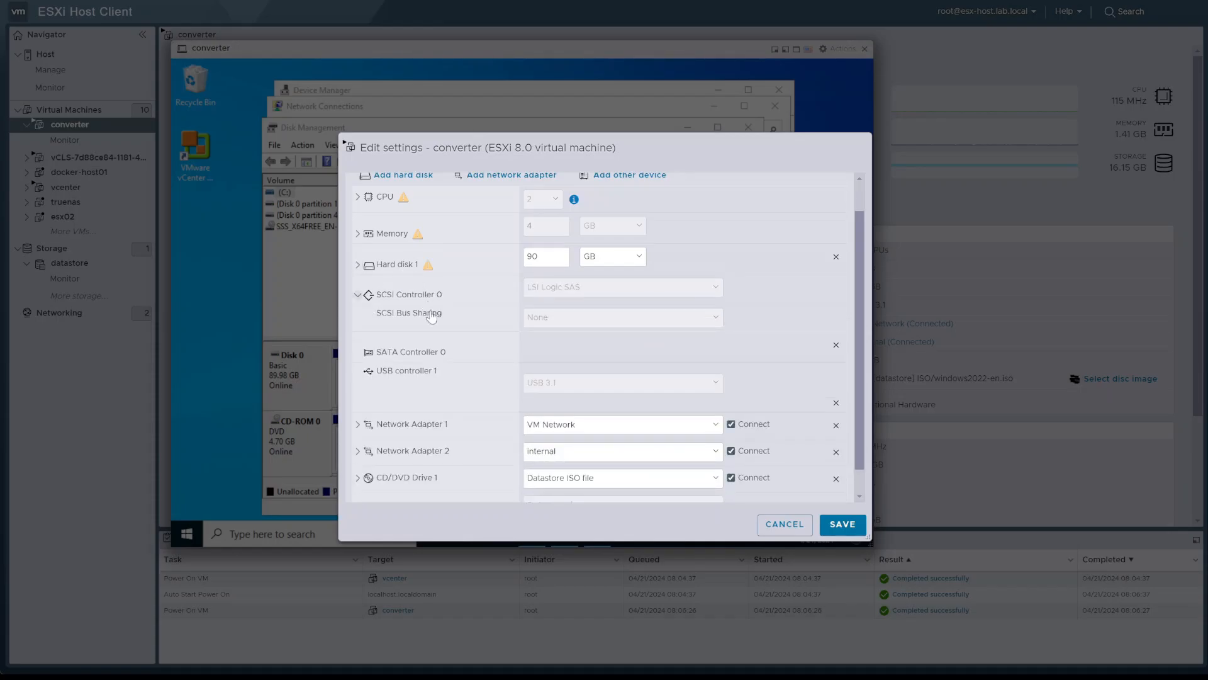
triple_click(447, 313)
scroll(513, 313, up, 1)
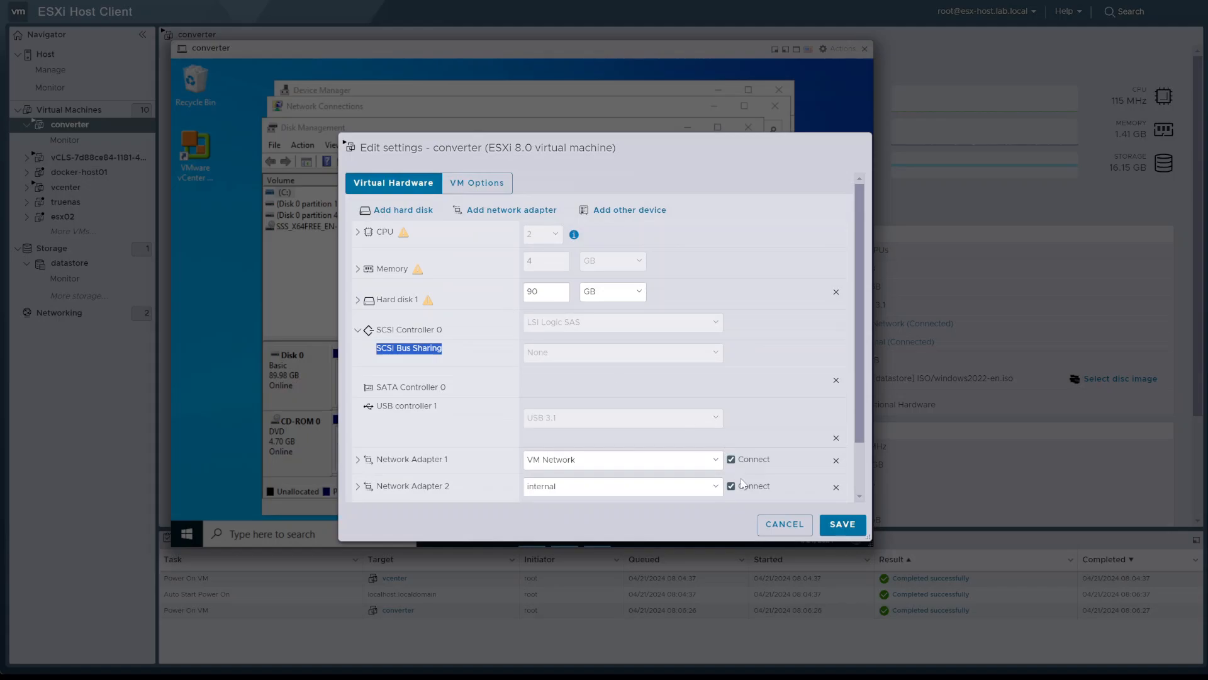
click(810, 529)
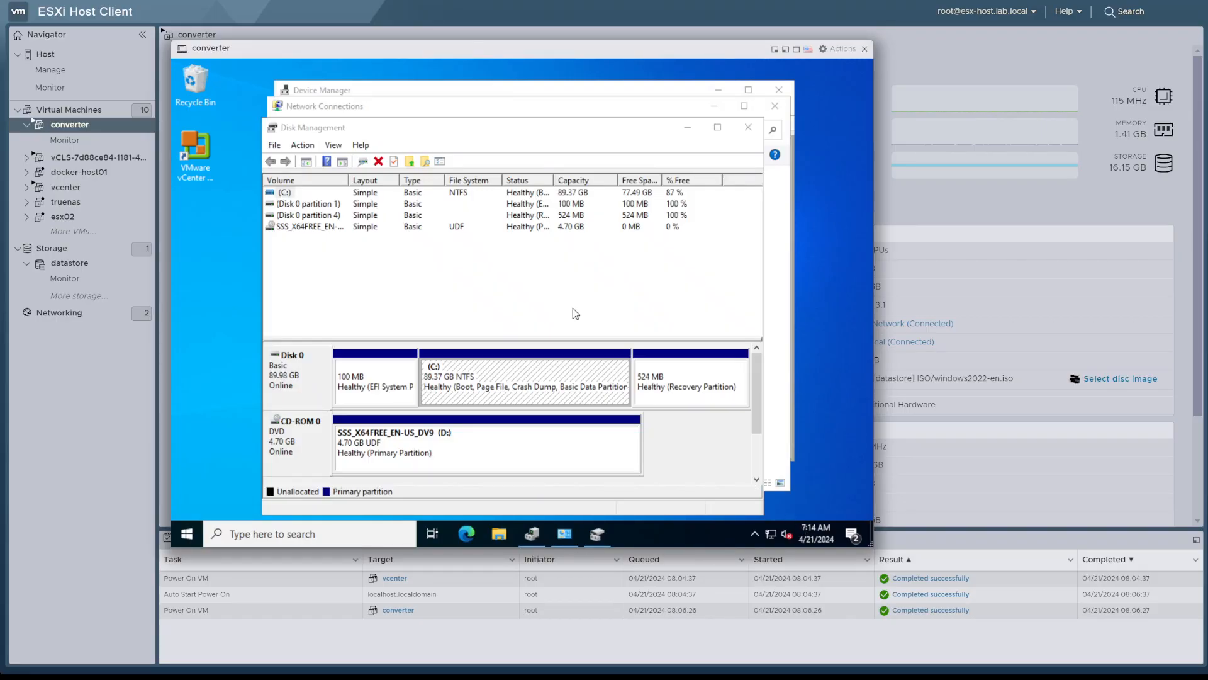
View the general and policy properties of Disk 0 in the guest's Disk Management, and close the properties
drag(350, 180, 393, 181)
right_click(307, 403)
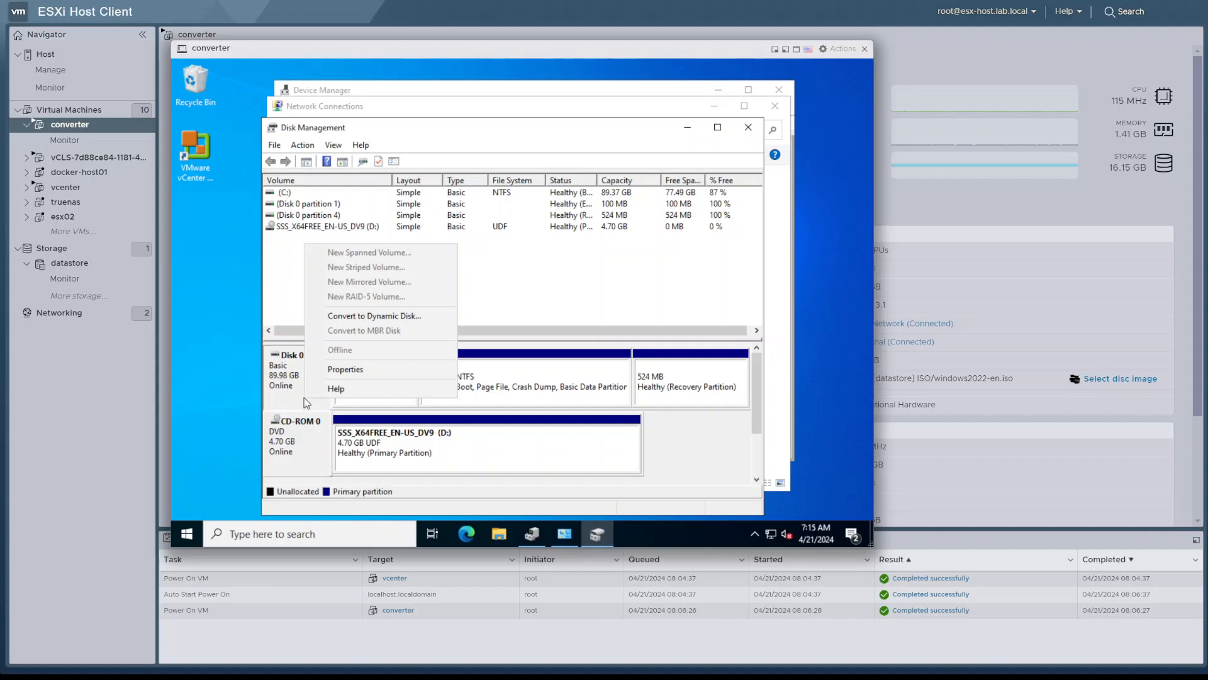
click(286, 385)
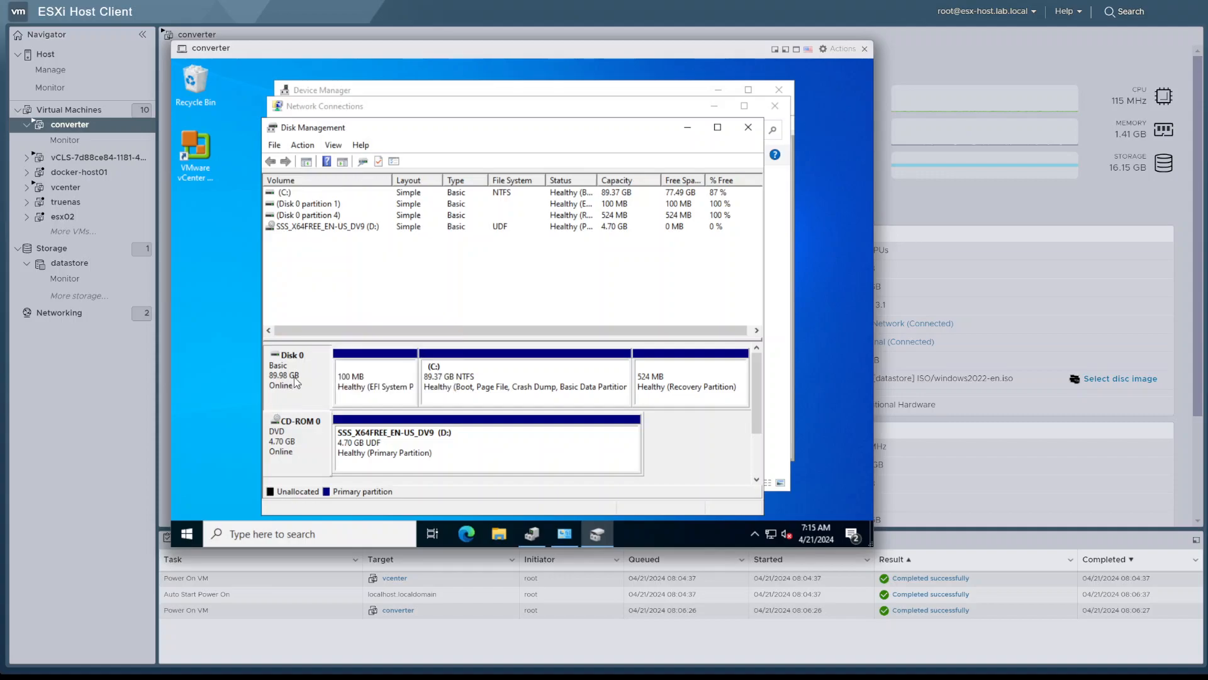
right_click(296, 382)
click(315, 347)
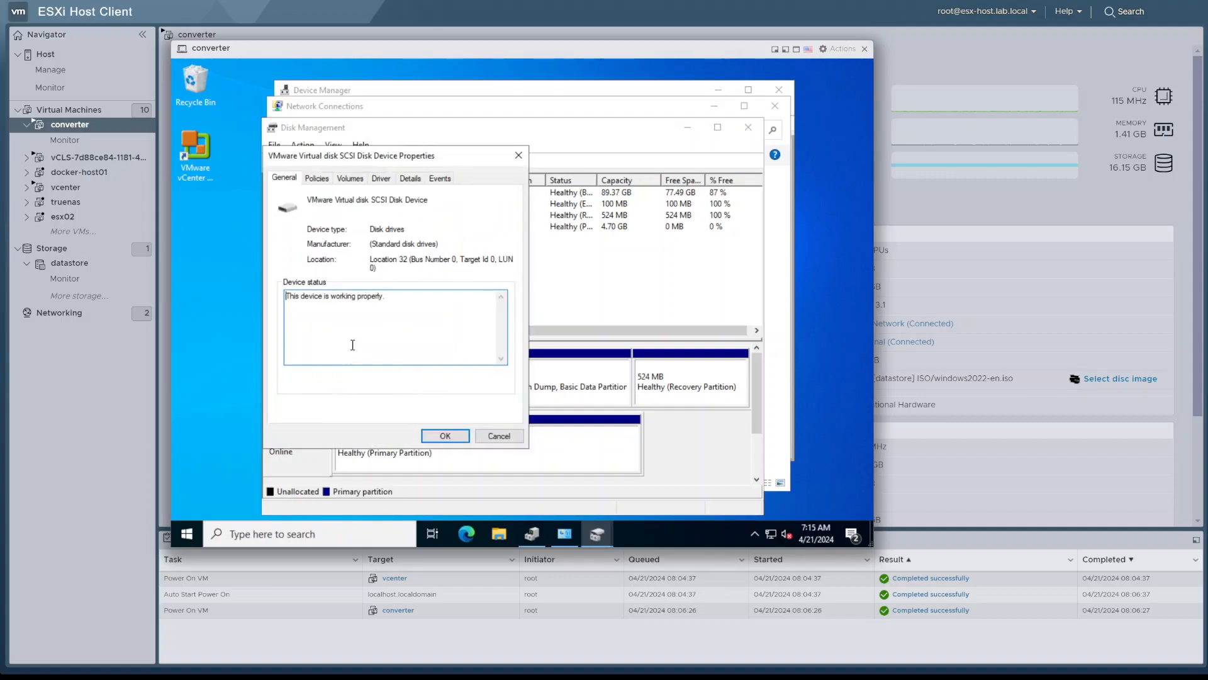
click(322, 178)
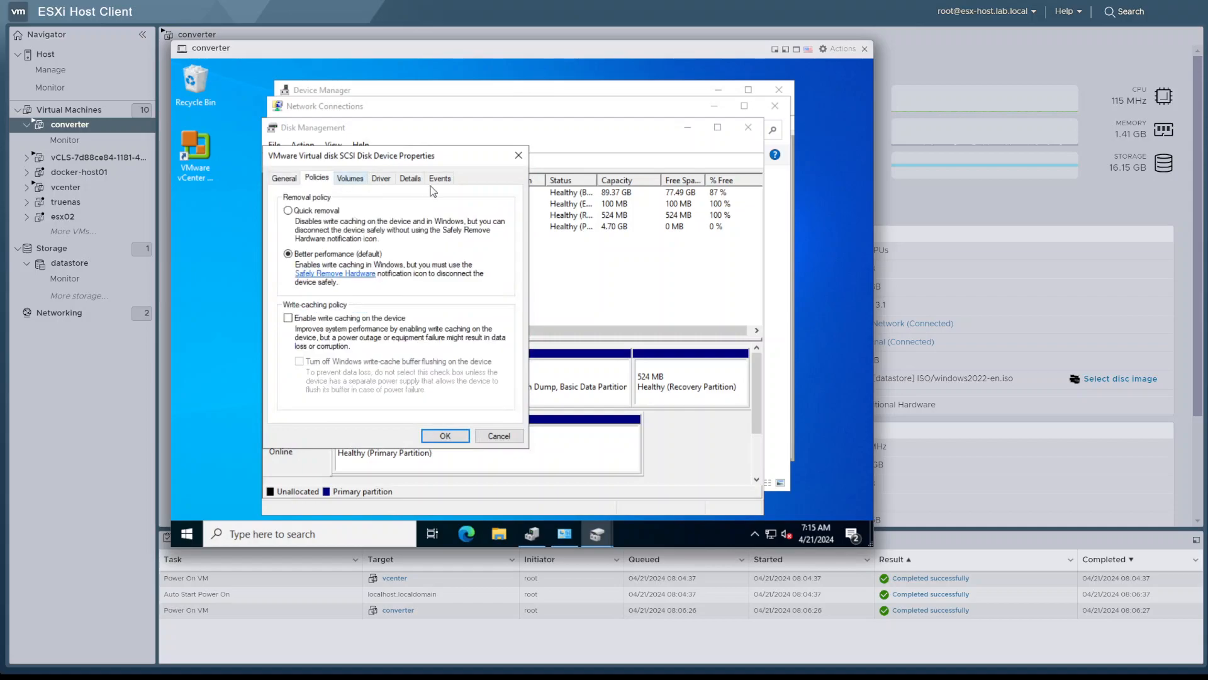
click(516, 156)
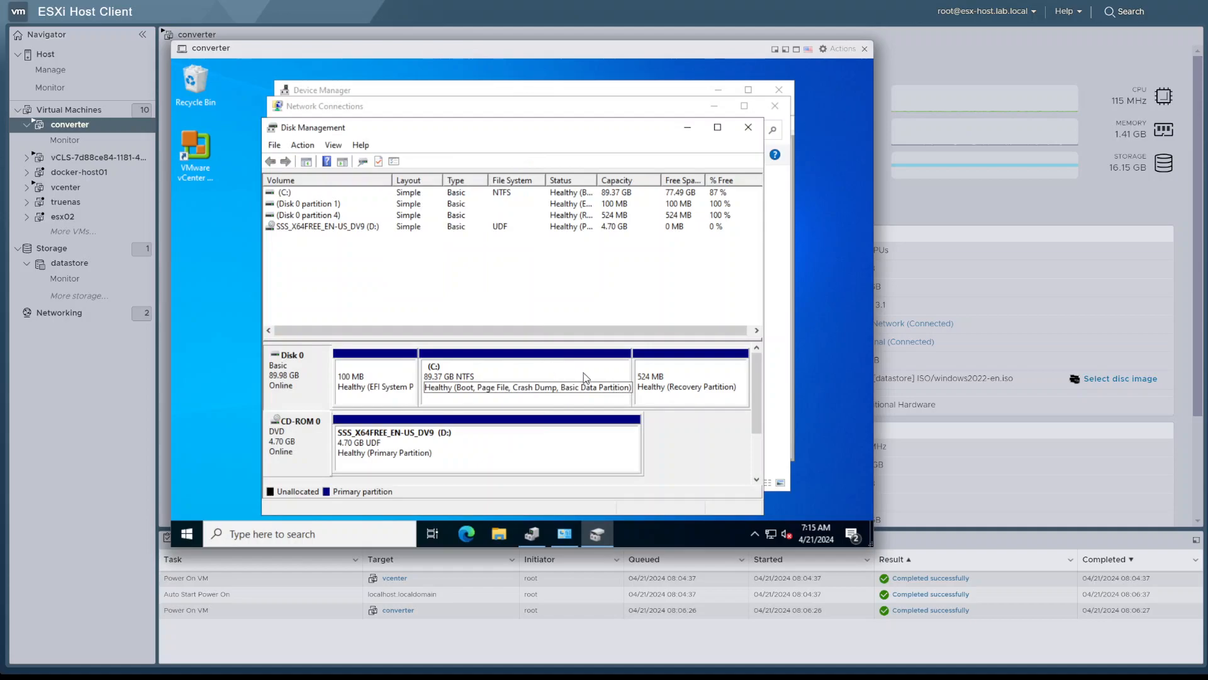
Bring Network Connections to the front in the guest and compare the adapter types of Ethernet0 2 and Ethernet1
click(631, 116)
click(379, 197)
click(520, 192)
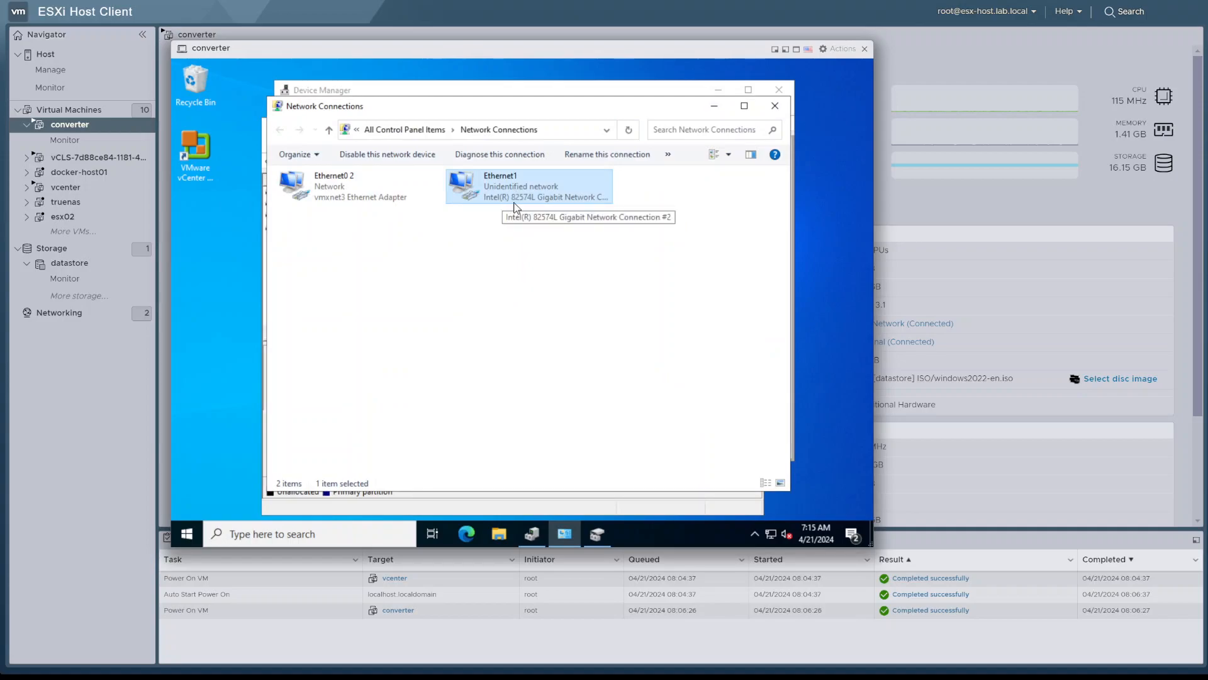
click(331, 191)
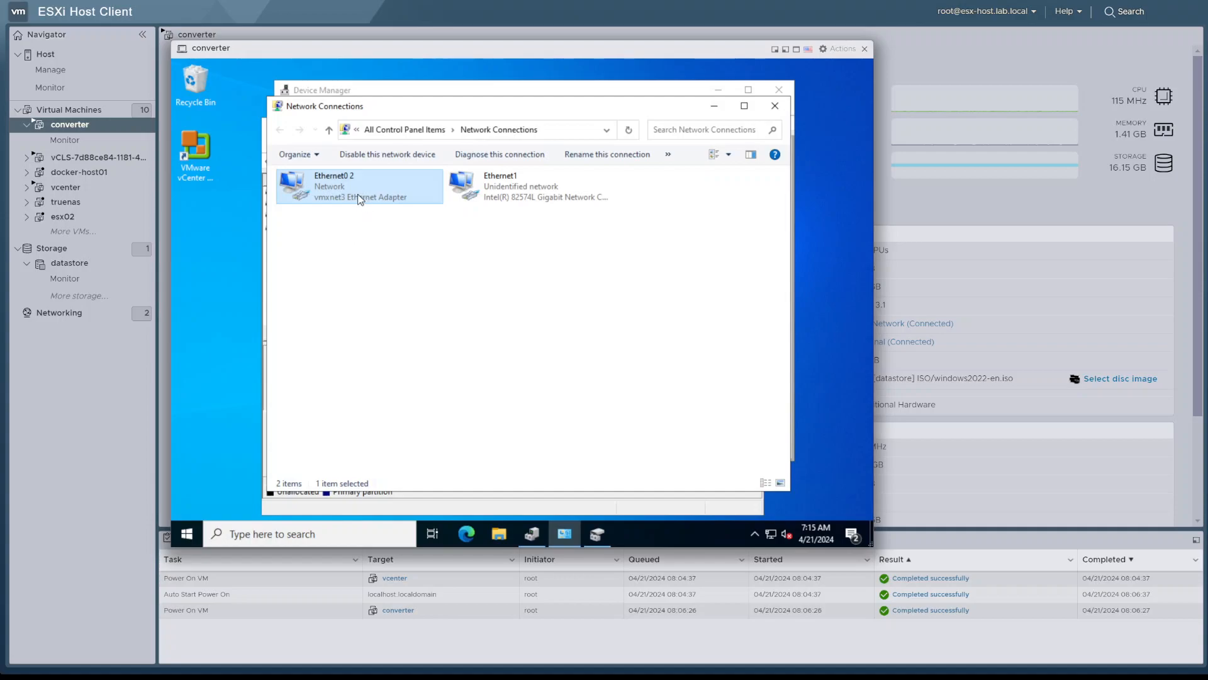
click(526, 196)
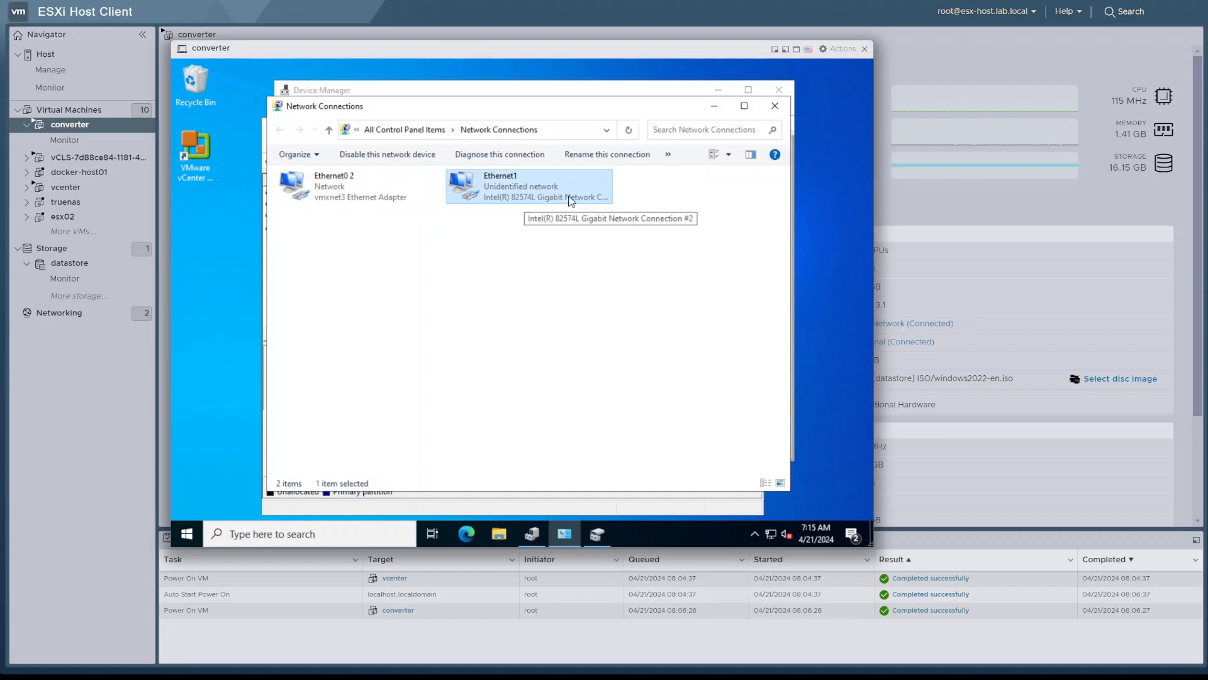
click(830, 50)
mouse_move(861, 246)
click(863, 328)
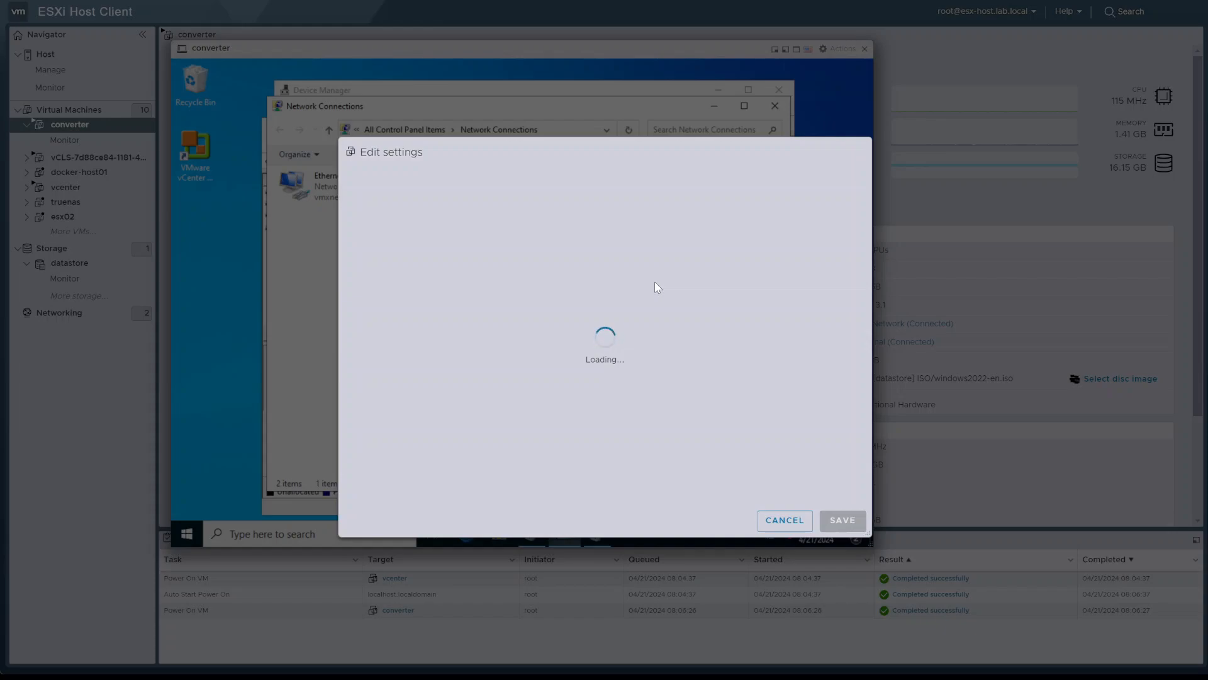
click(782, 521)
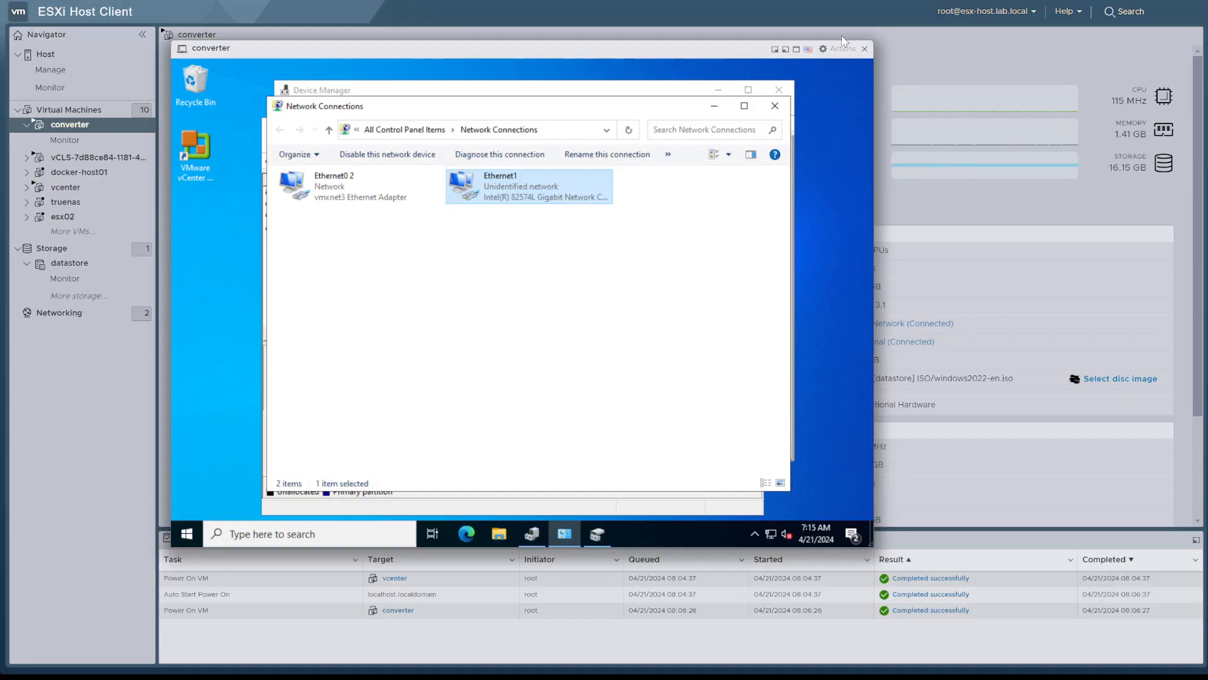
Turn off the connection of Network Adapter 1 in the converter VM's hardware settings and save the change
click(837, 53)
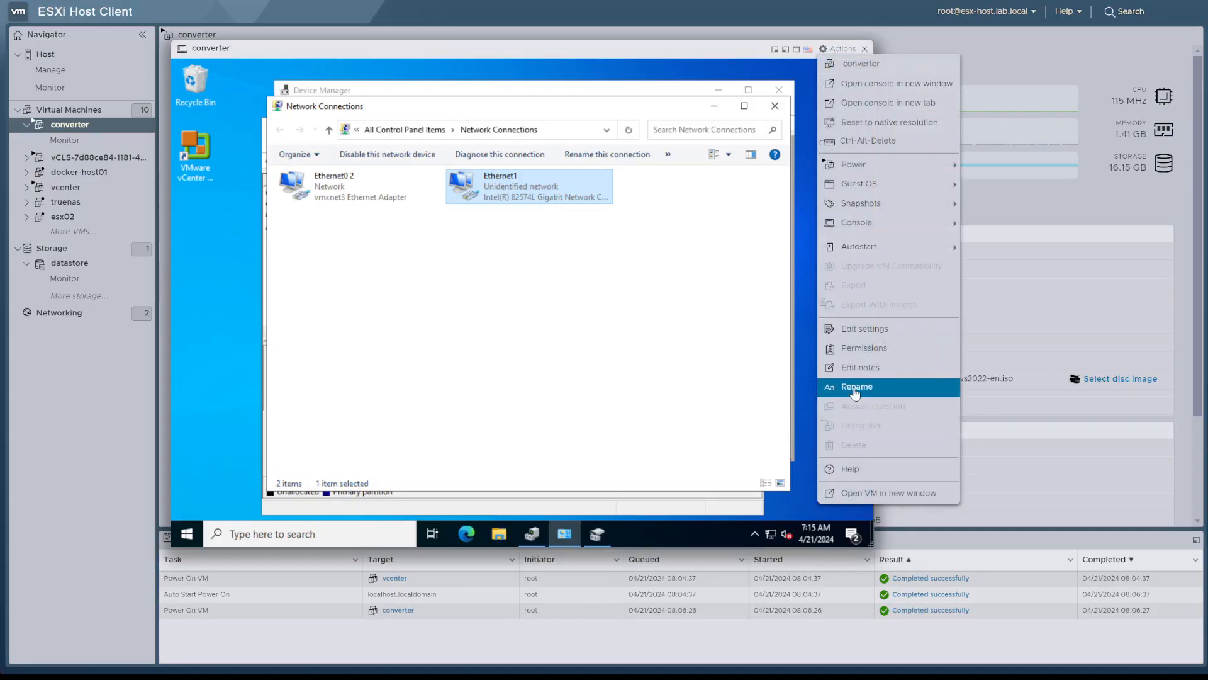
click(854, 329)
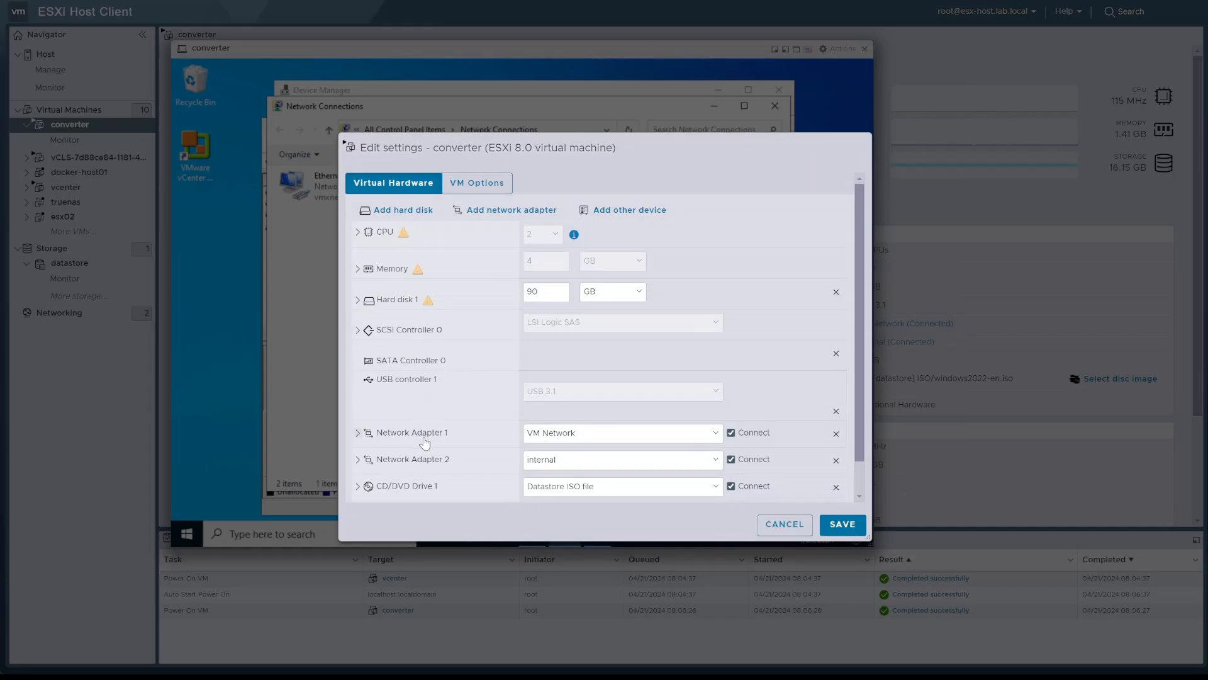
click(424, 439)
scroll(482, 355, down, 2)
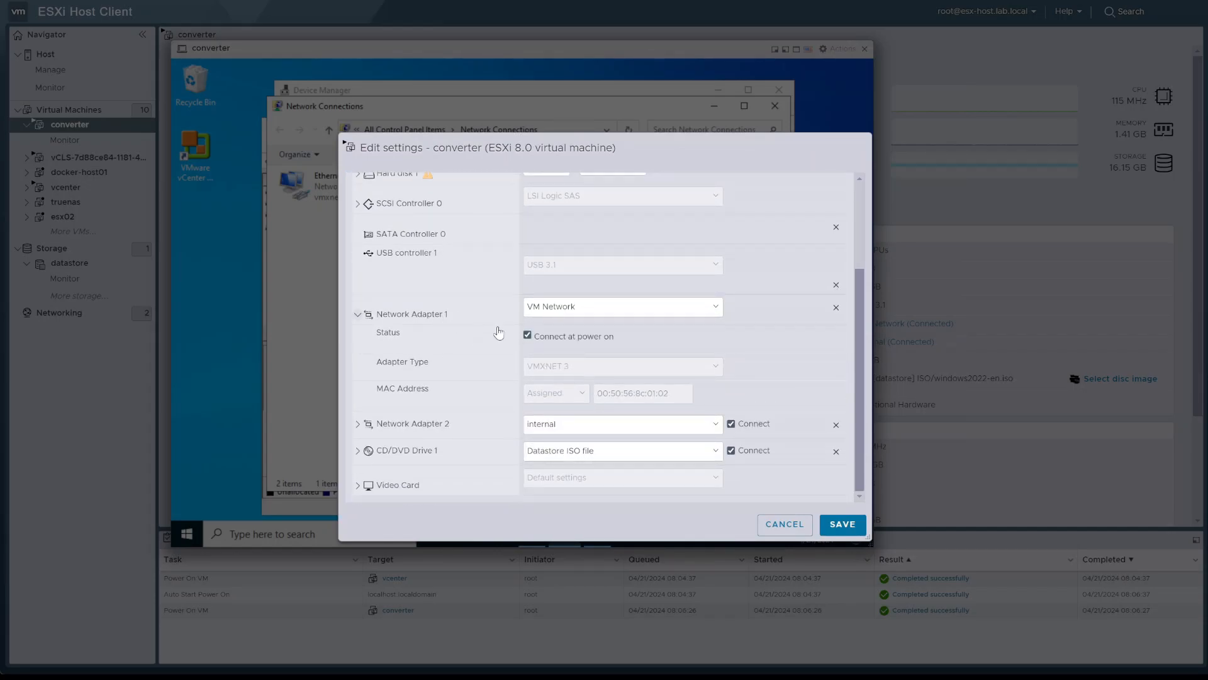
click(582, 338)
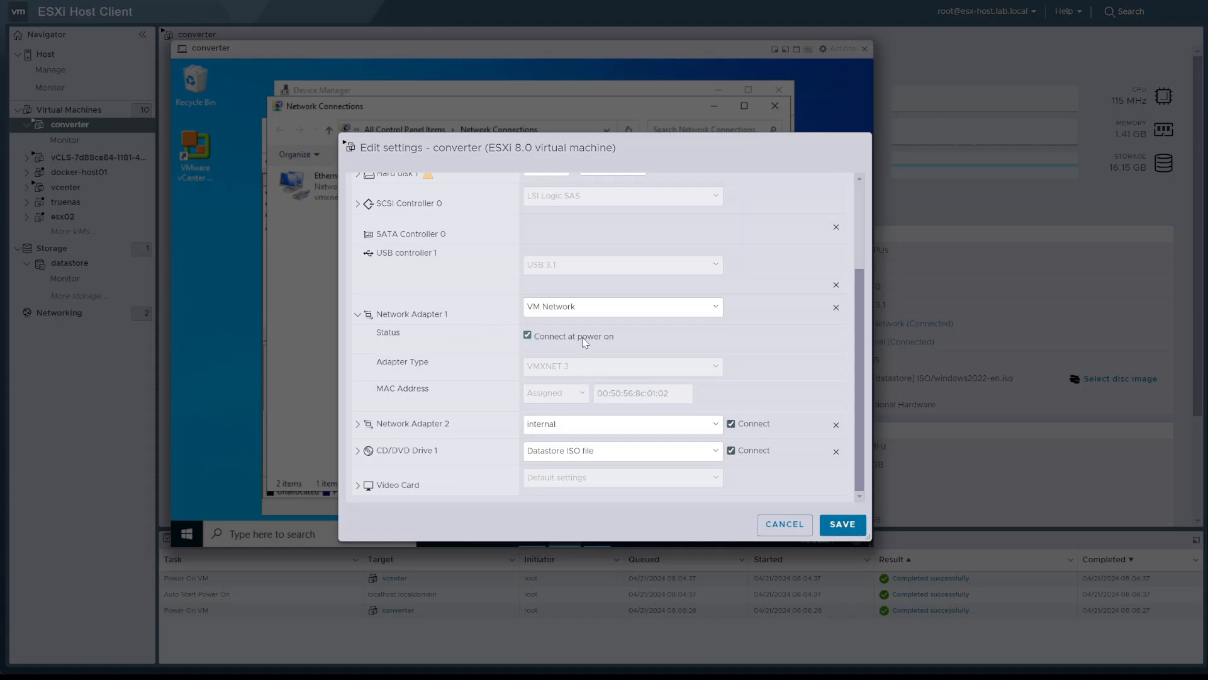
click(835, 528)
click(835, 526)
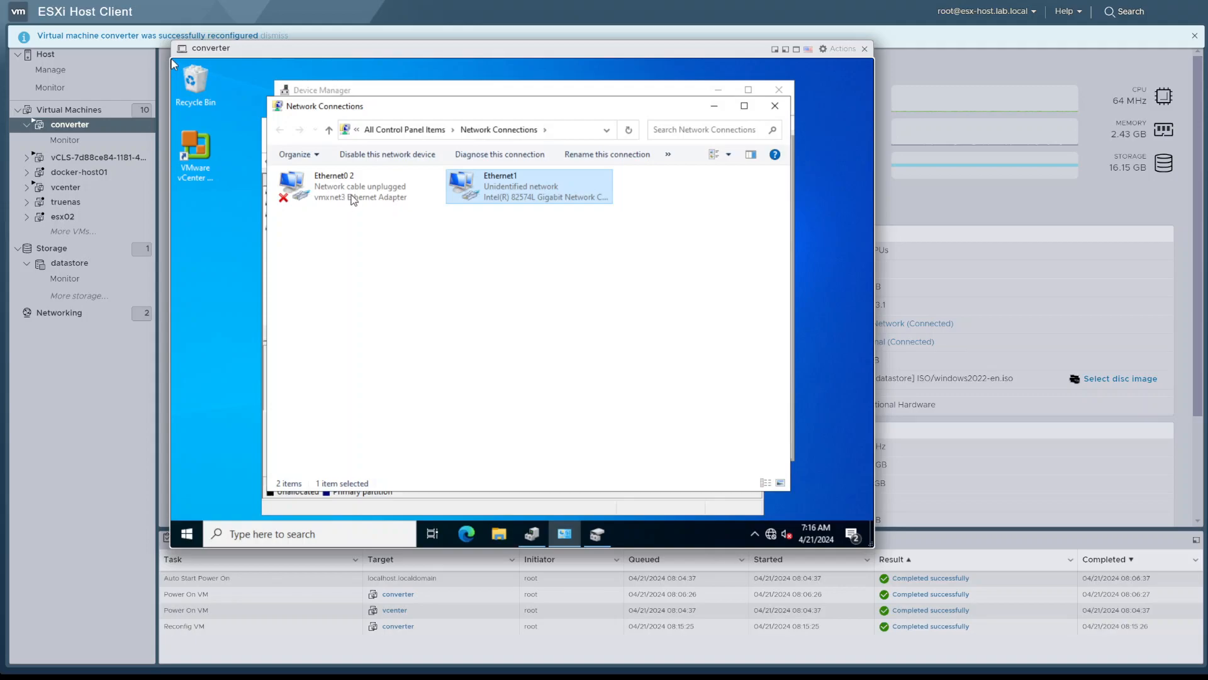
Check the connection status of Ethernet0 2 and Ethernet1 in the guest's Network Connections
click(356, 194)
click(474, 192)
click(401, 198)
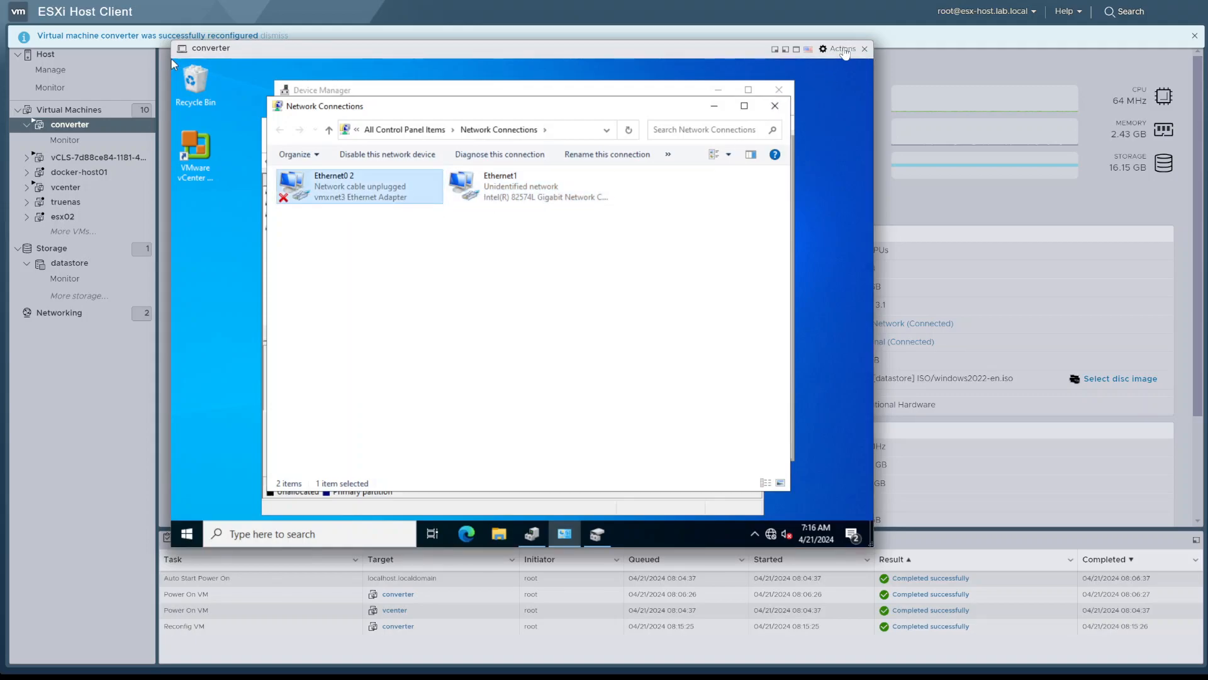
Add a new NVMe controller in the converter VM's hardware settings
click(843, 50)
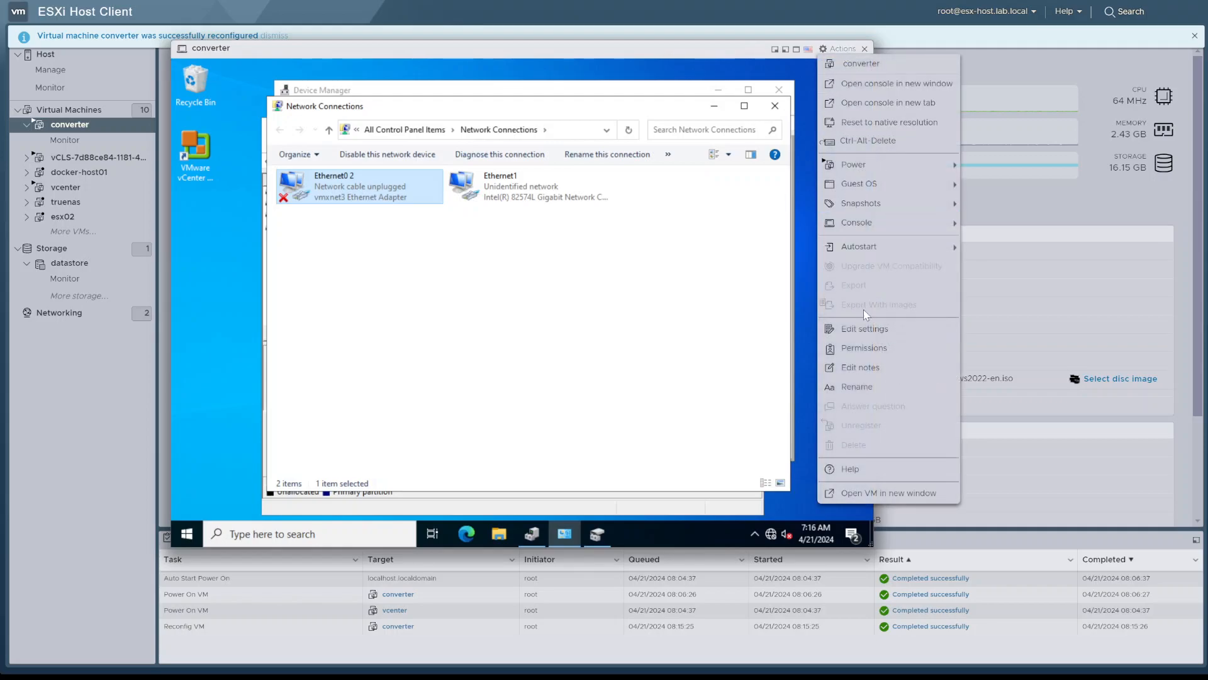
click(865, 334)
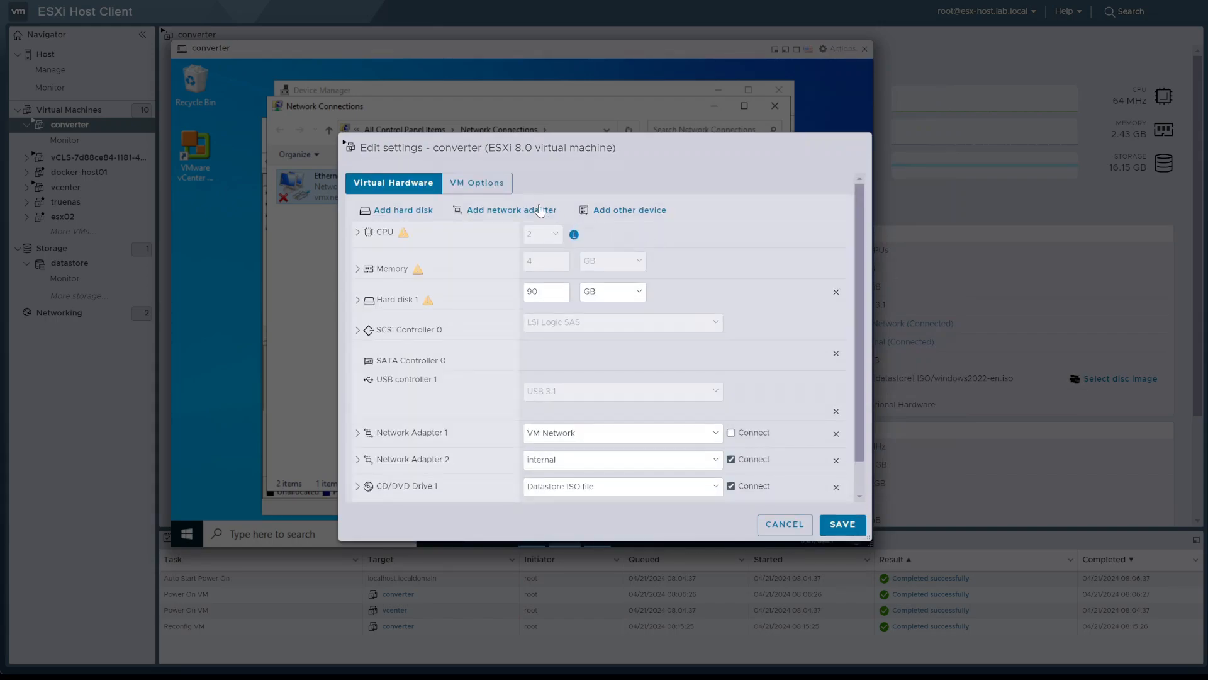
click(411, 216)
click(597, 221)
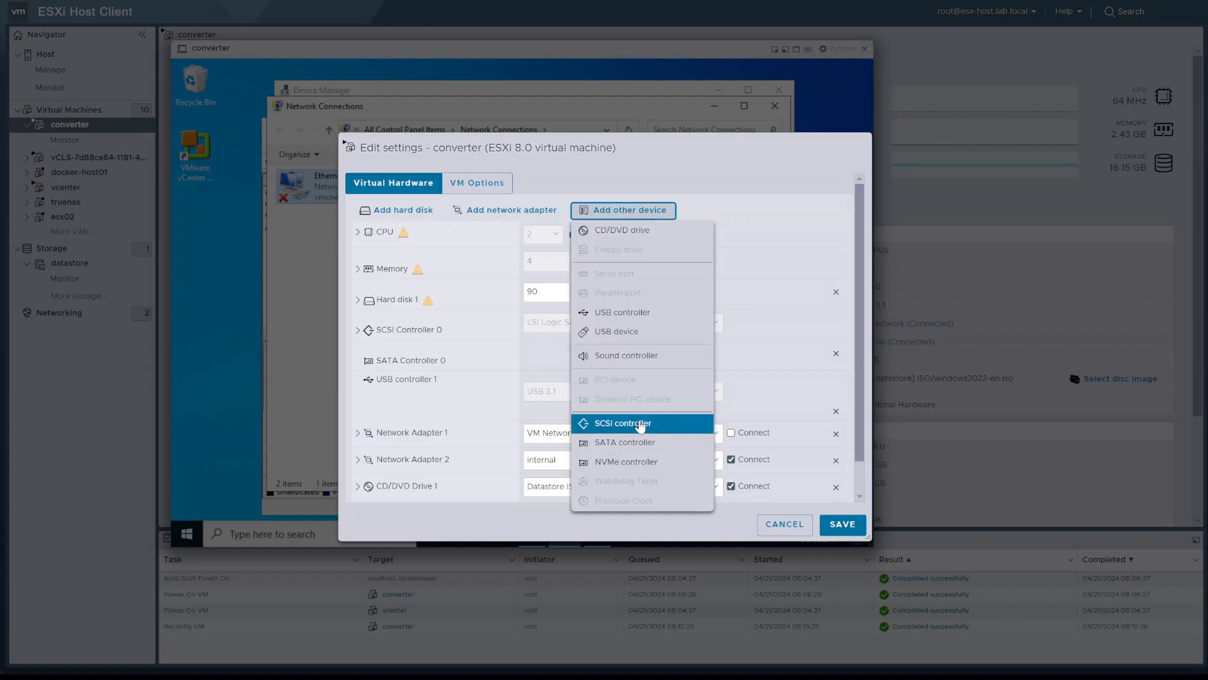
click(638, 466)
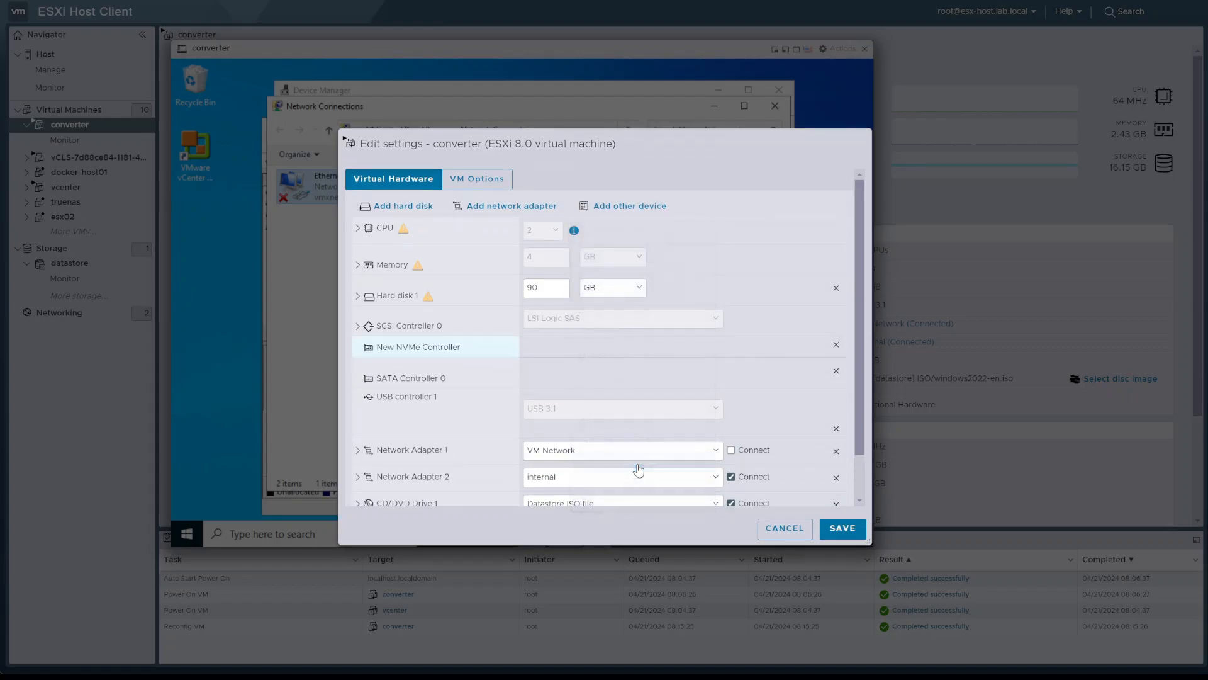
scroll(508, 386, down, 1)
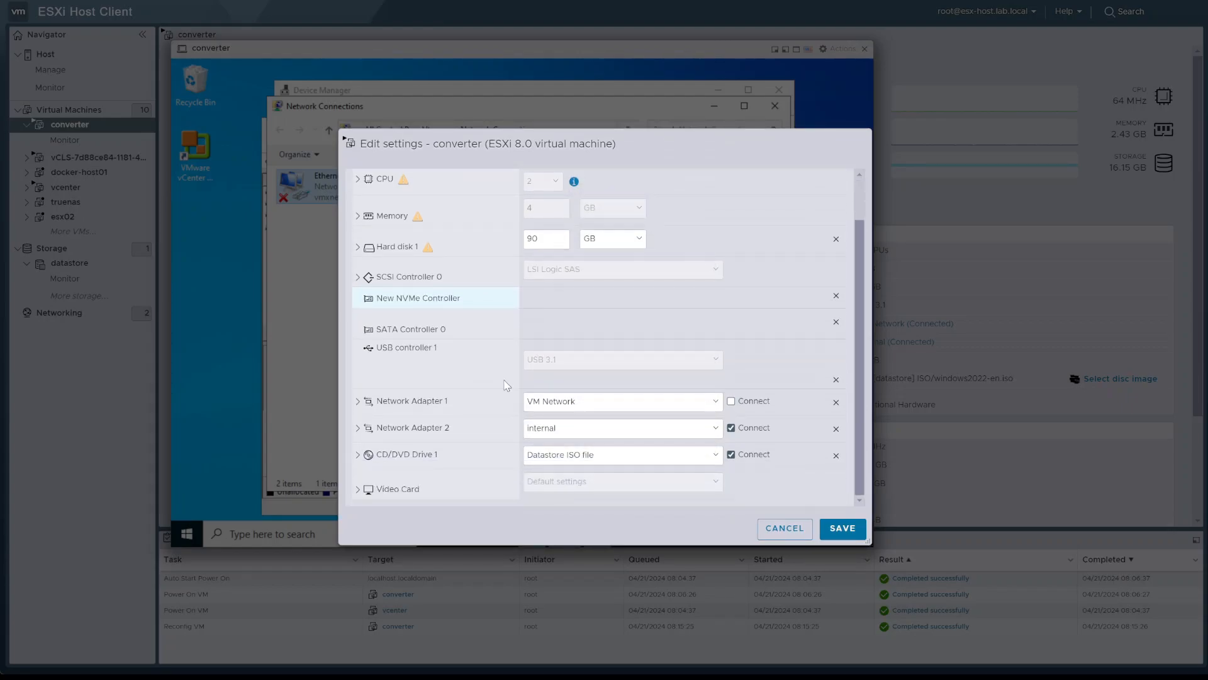
scroll(507, 385, up, 1)
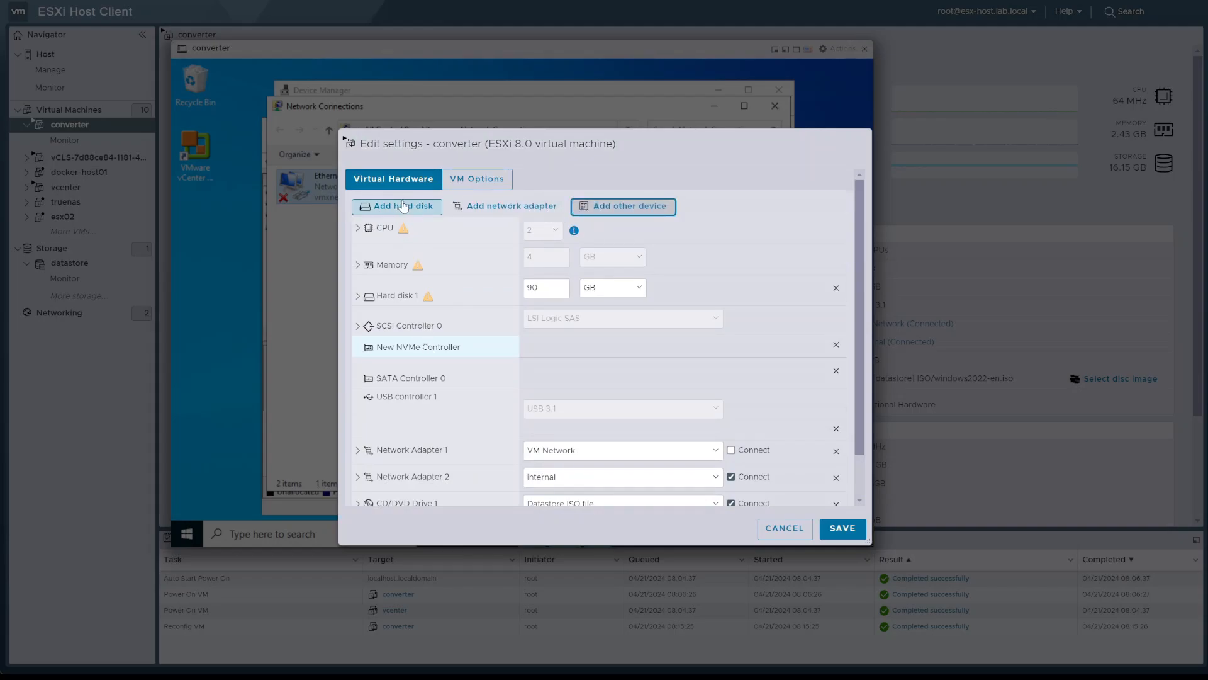
Add a new standard hard disk to the converter VM, sized 1 GB and thin provisioned
click(403, 207)
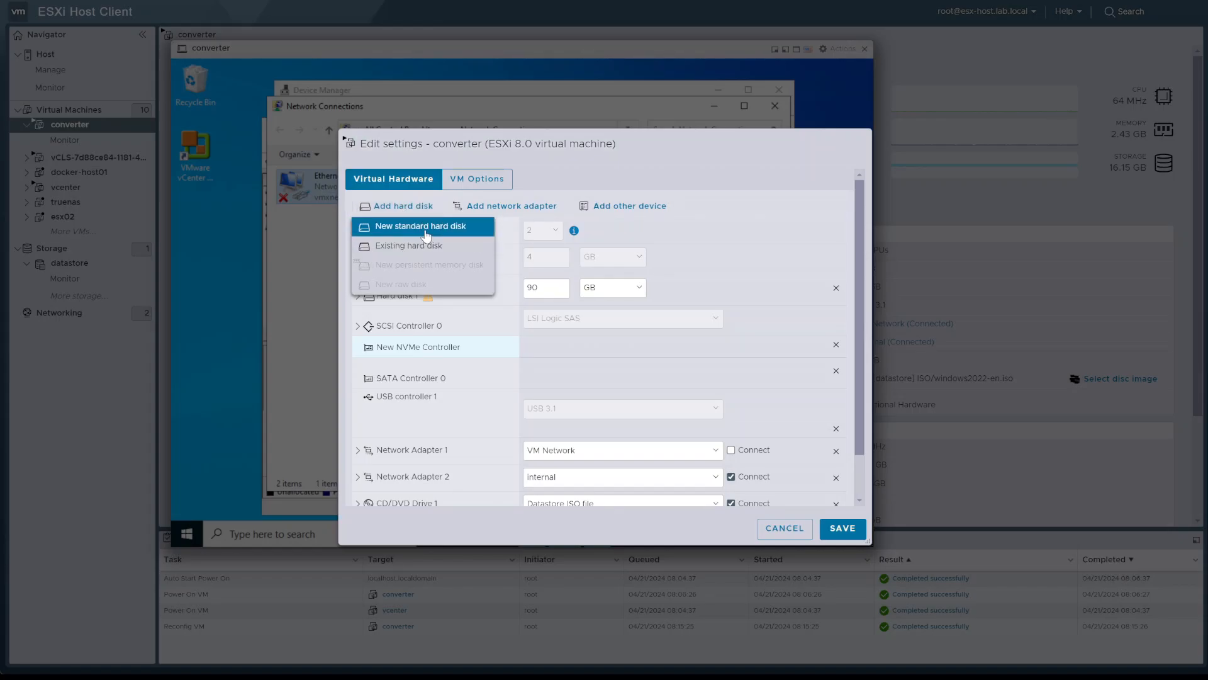
click(426, 233)
click(503, 324)
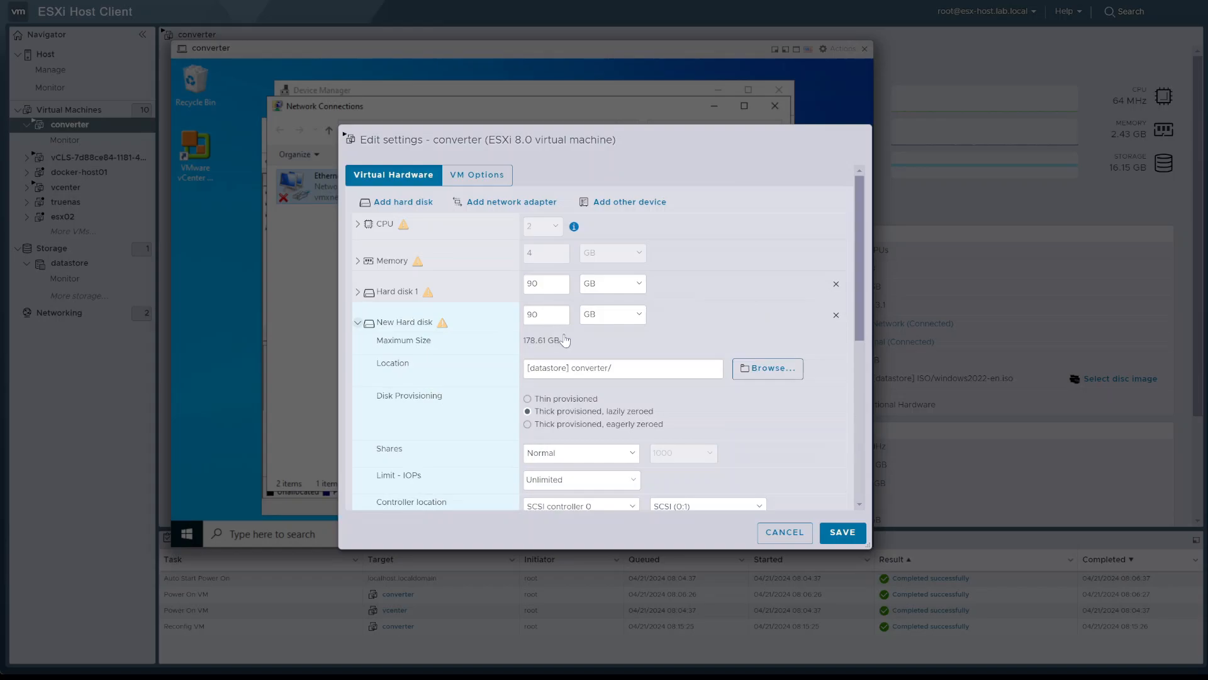
double_click(560, 315)
text(1)
click(528, 399)
Set the new hard disk's controller location to the new NVMe controller and save the VM settings
scroll(656, 393, down, 1)
click(631, 439)
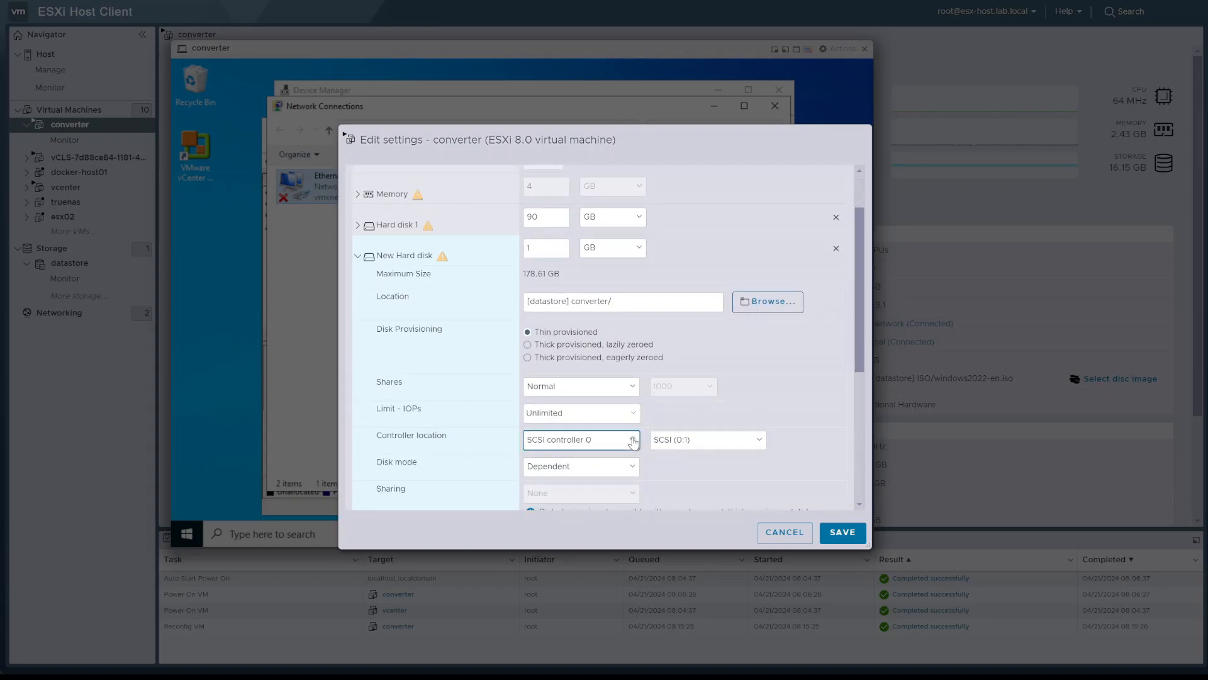
click(613, 475)
click(833, 532)
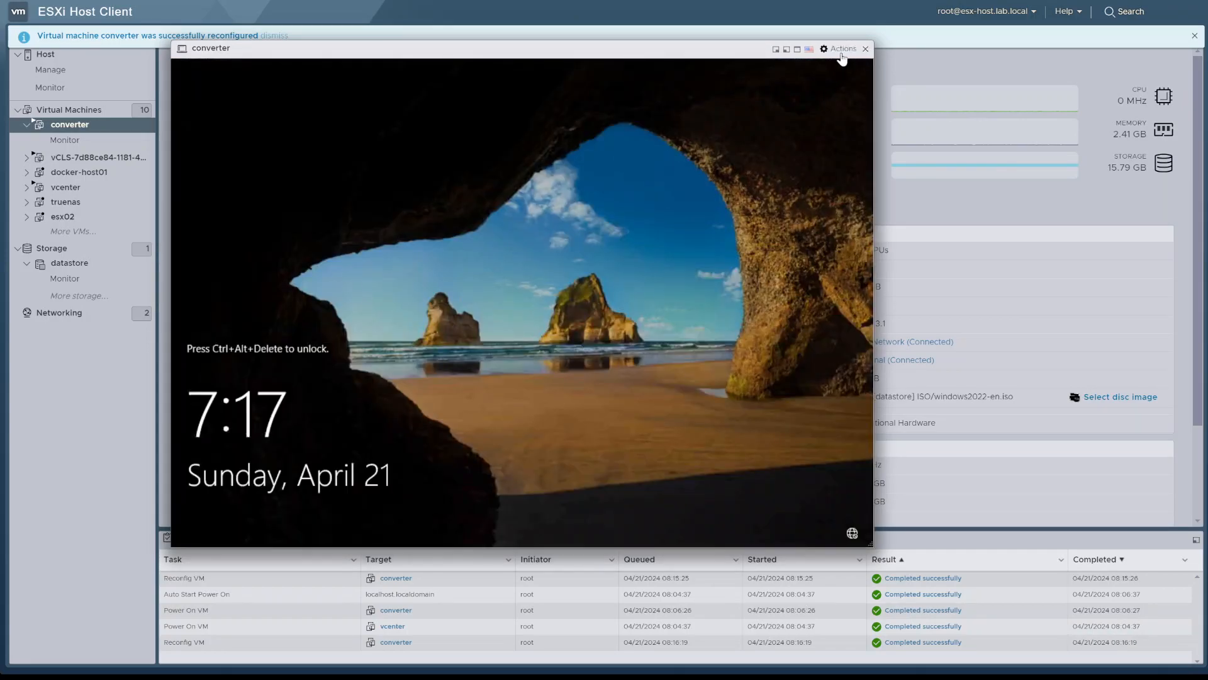
Send Ctrl-Alt-Delete to the locked guest and sign in with the account password
click(841, 50)
mouse_move(858, 153)
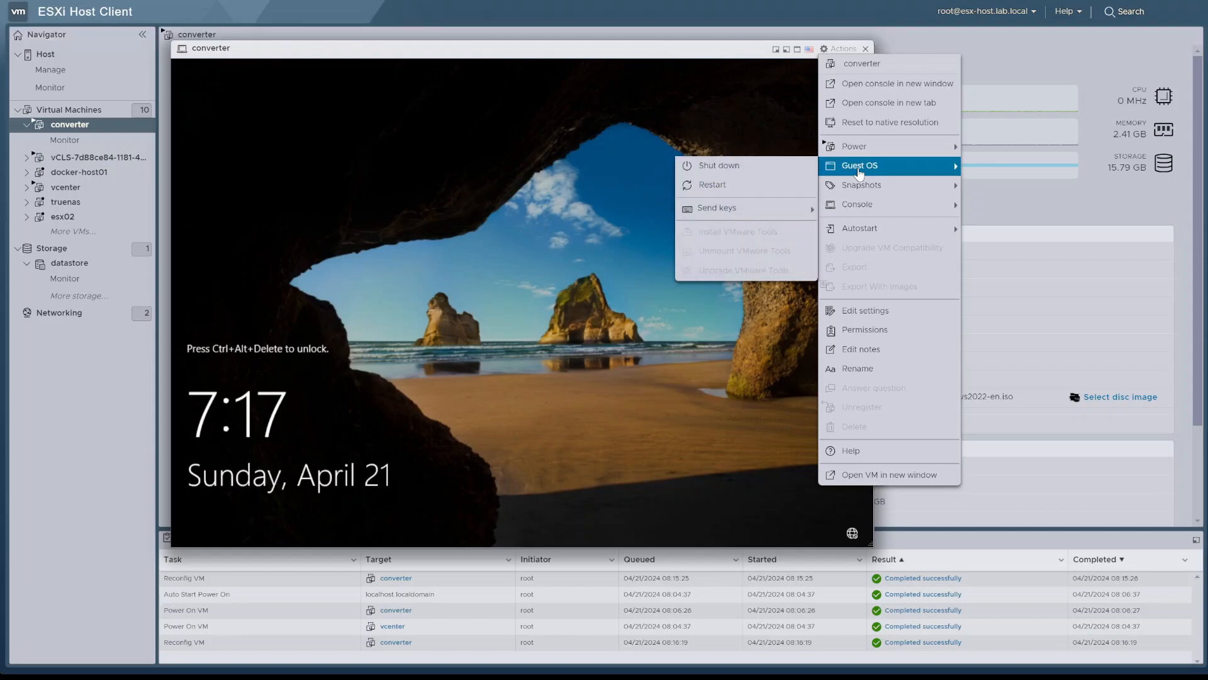
mouse_move(769, 213)
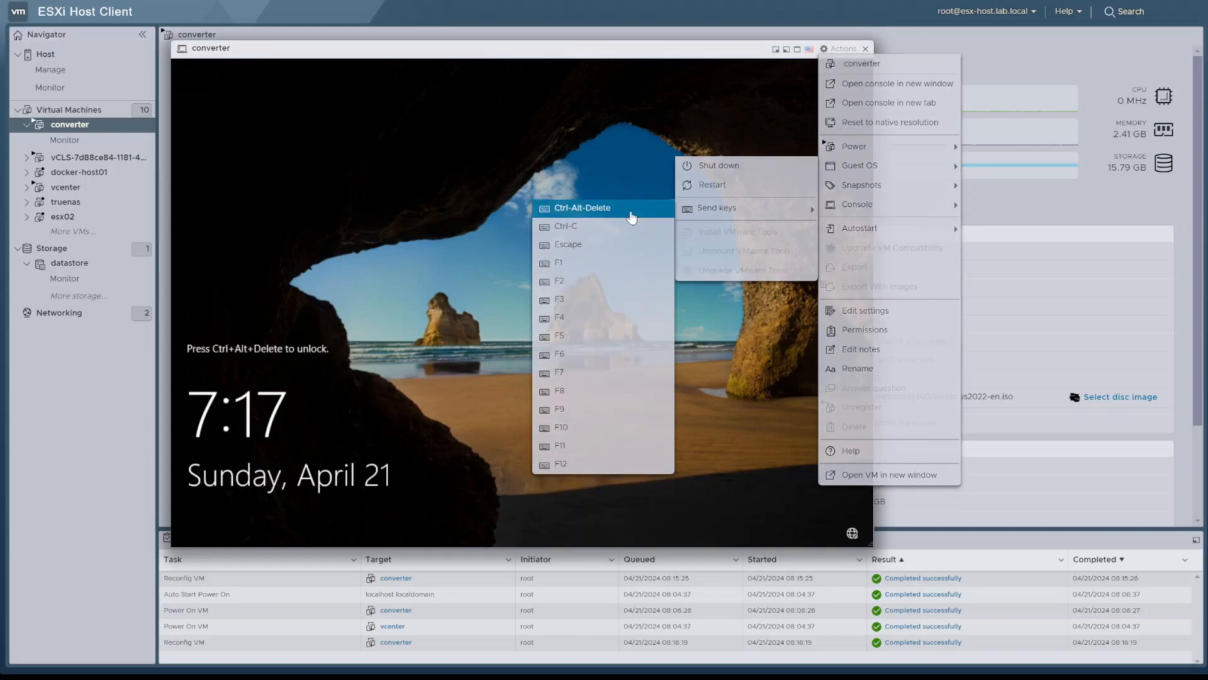
click(630, 210)
click(527, 359)
text(**********)
key(Return)
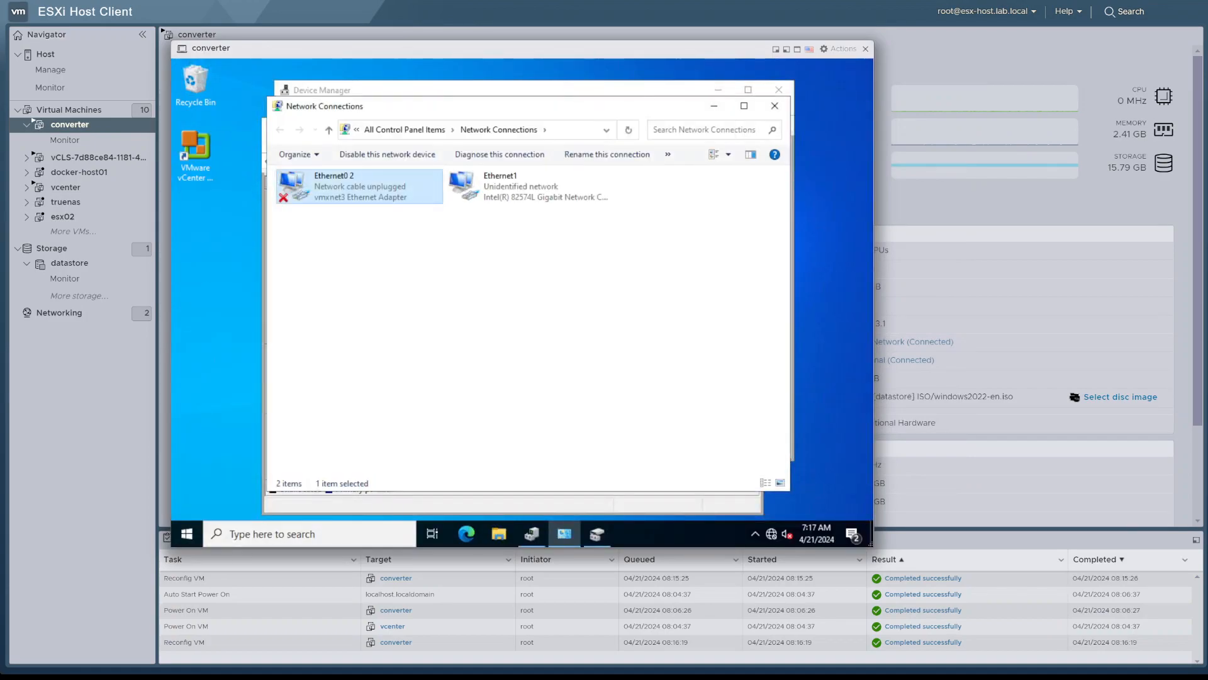
Check the guest's Device Manager for the NVMe controller and bring Disk Management to the front
click(532, 534)
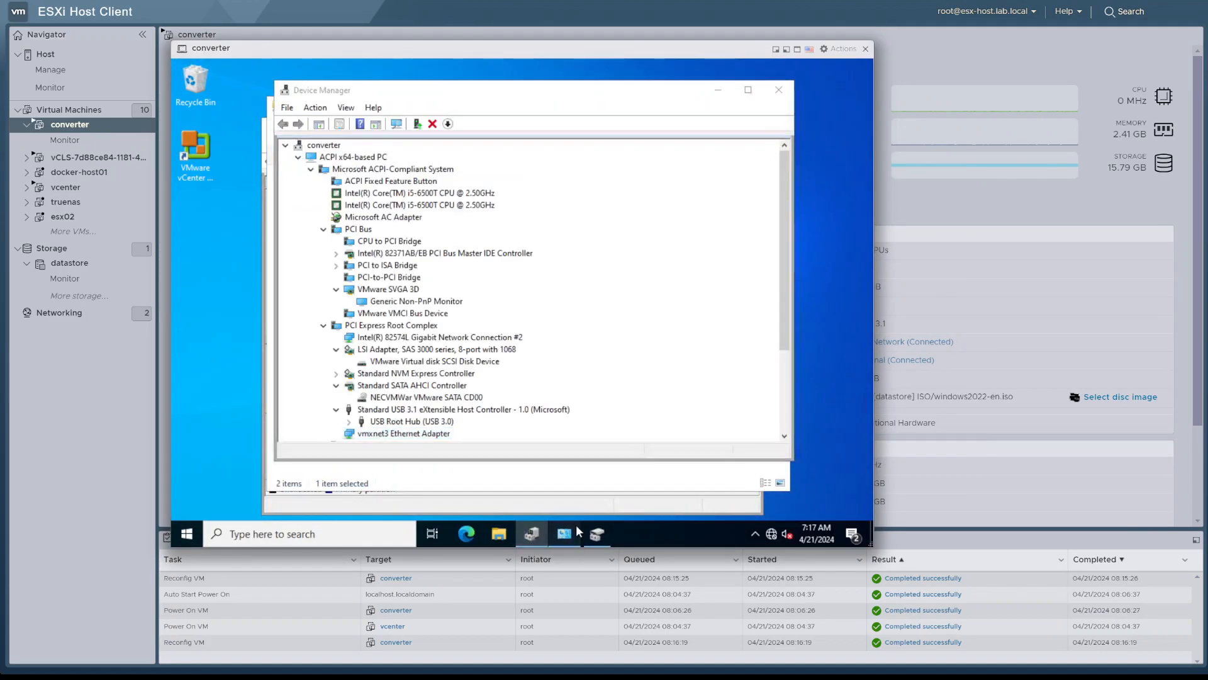
click(578, 532)
click(597, 533)
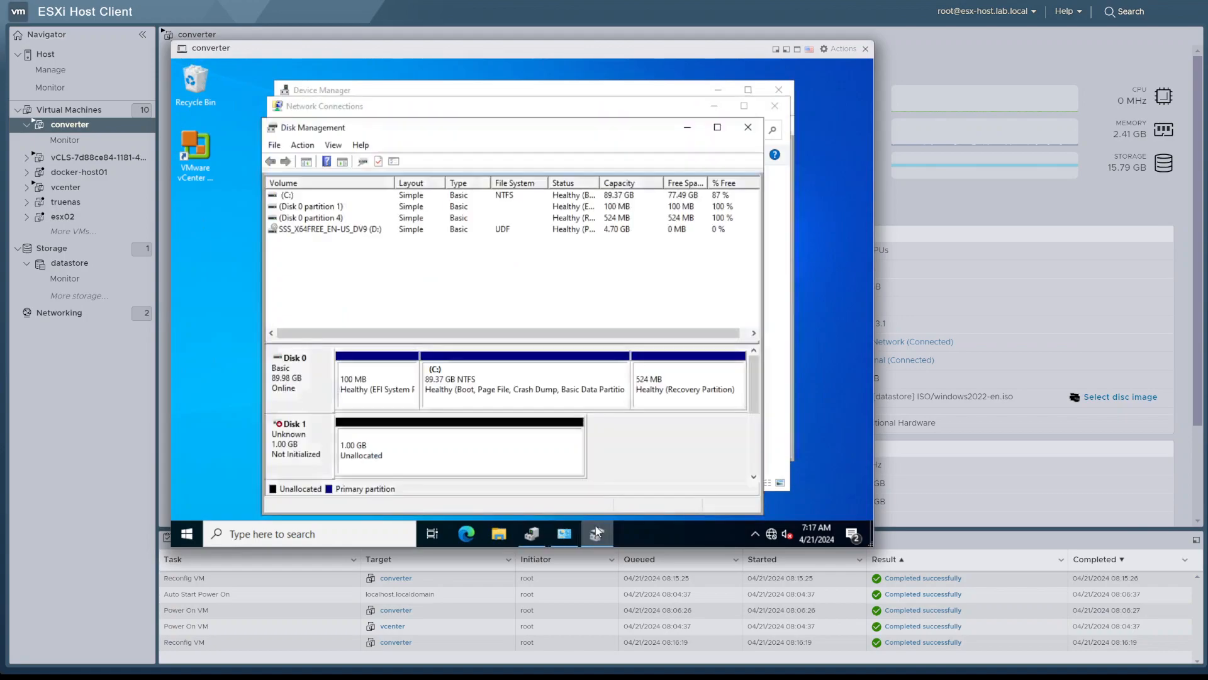
Update the disk information in Disk Management and initialize Disk 1 with the GPT partition style
click(301, 145)
click(318, 177)
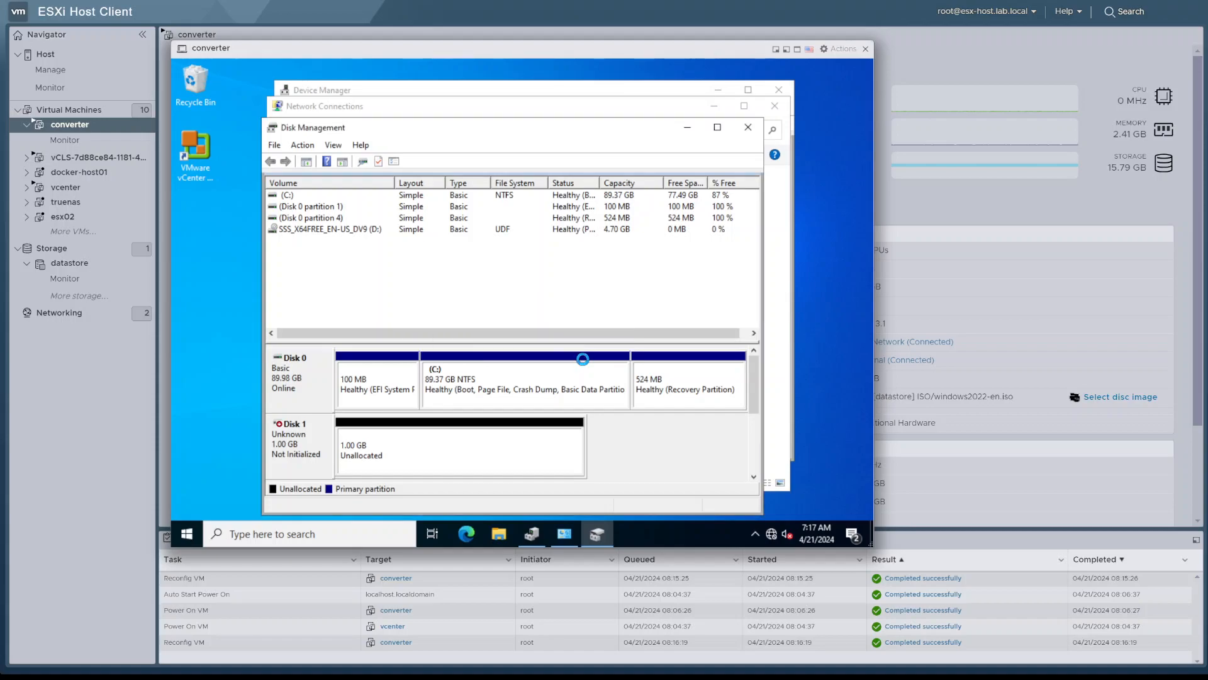
right_click(321, 445)
click(379, 376)
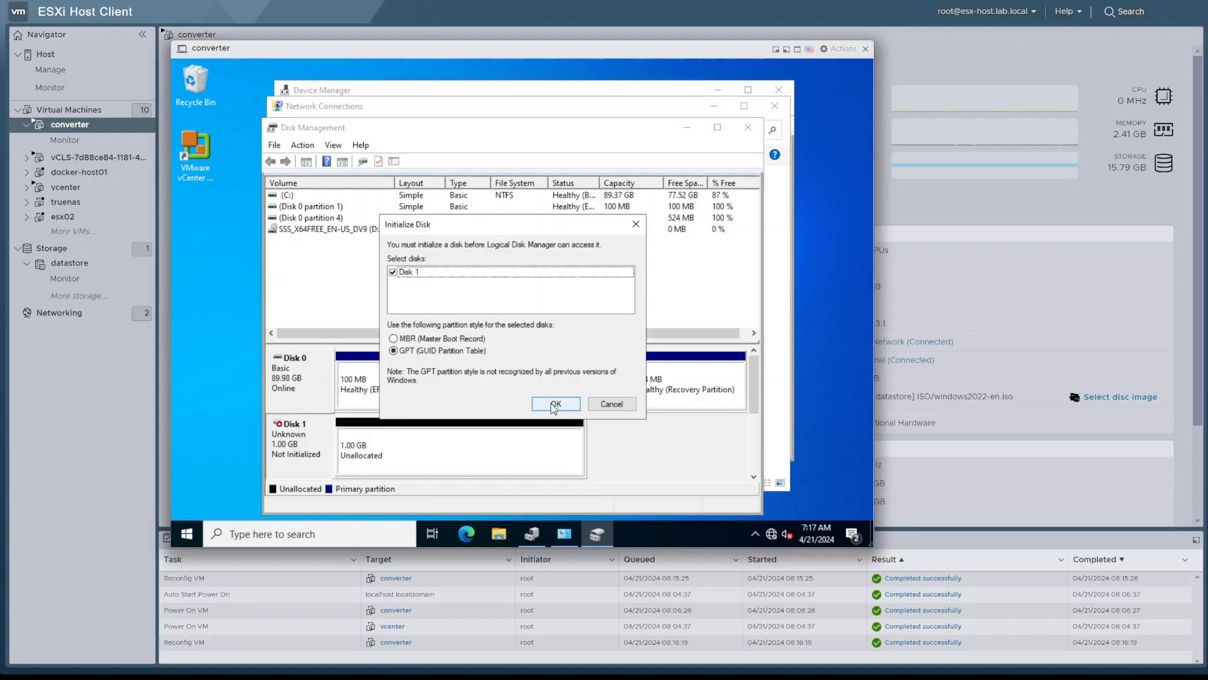
click(554, 406)
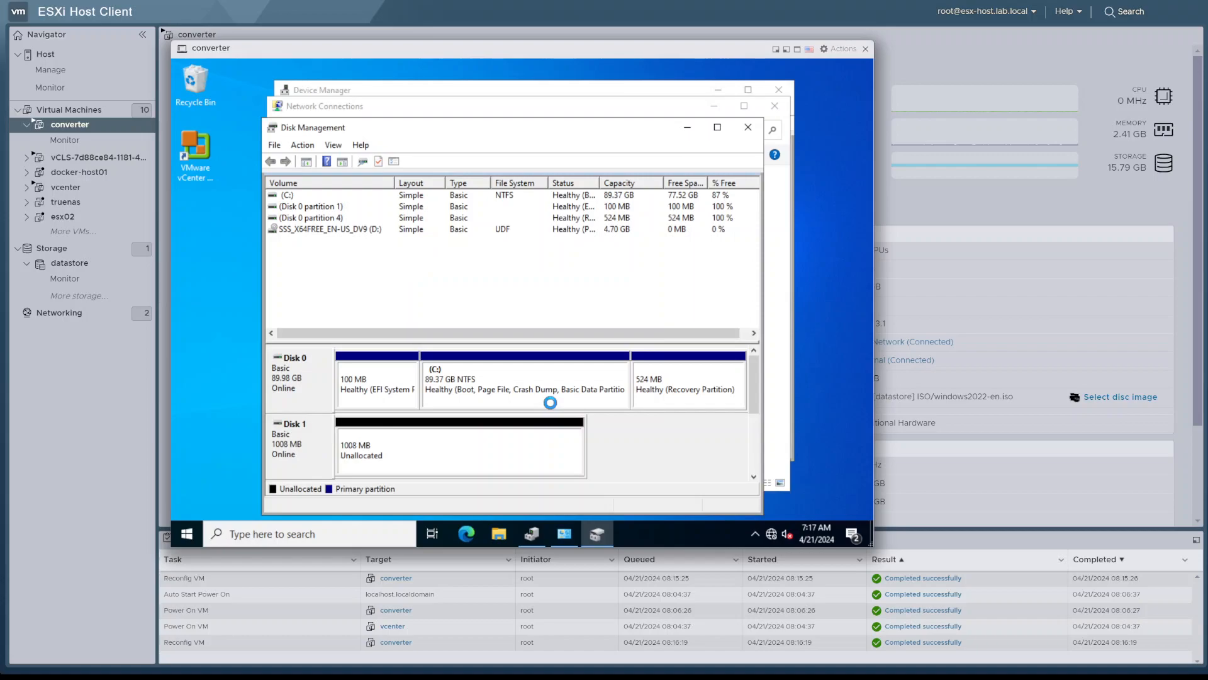
Create an NTFS simple volume in Disk 1's unallocated space, using drive letter E and the label New Volume
right_click(459, 451)
click(537, 339)
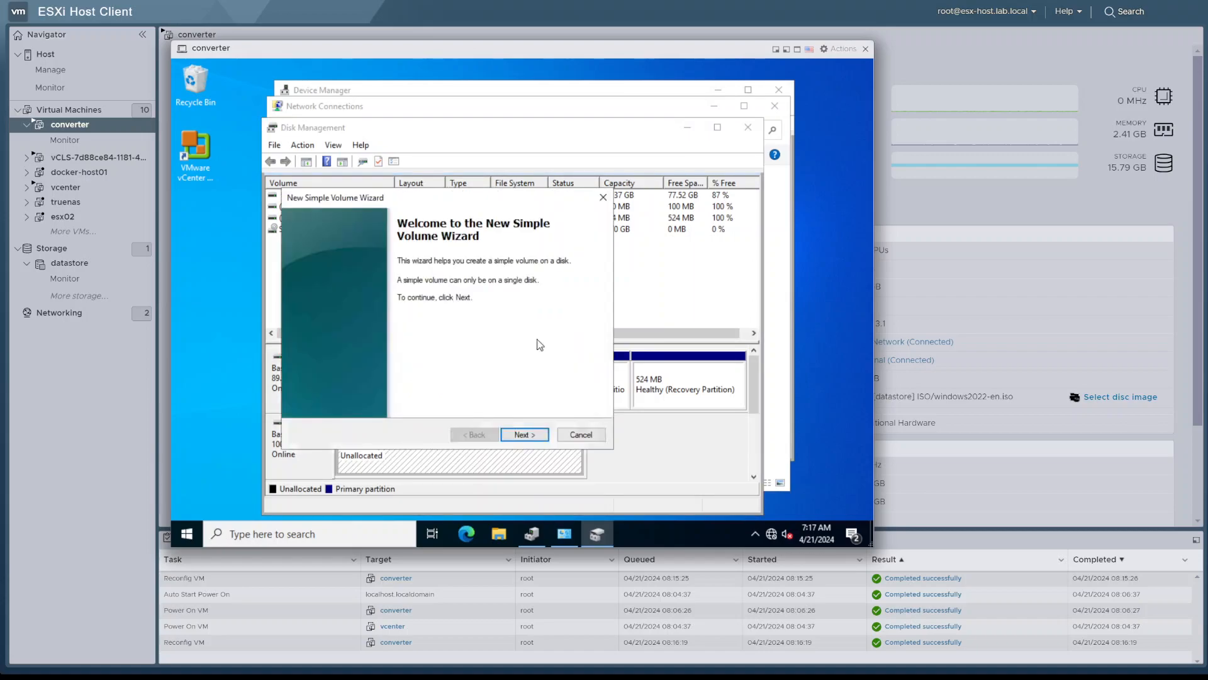
click(536, 434)
click(536, 433)
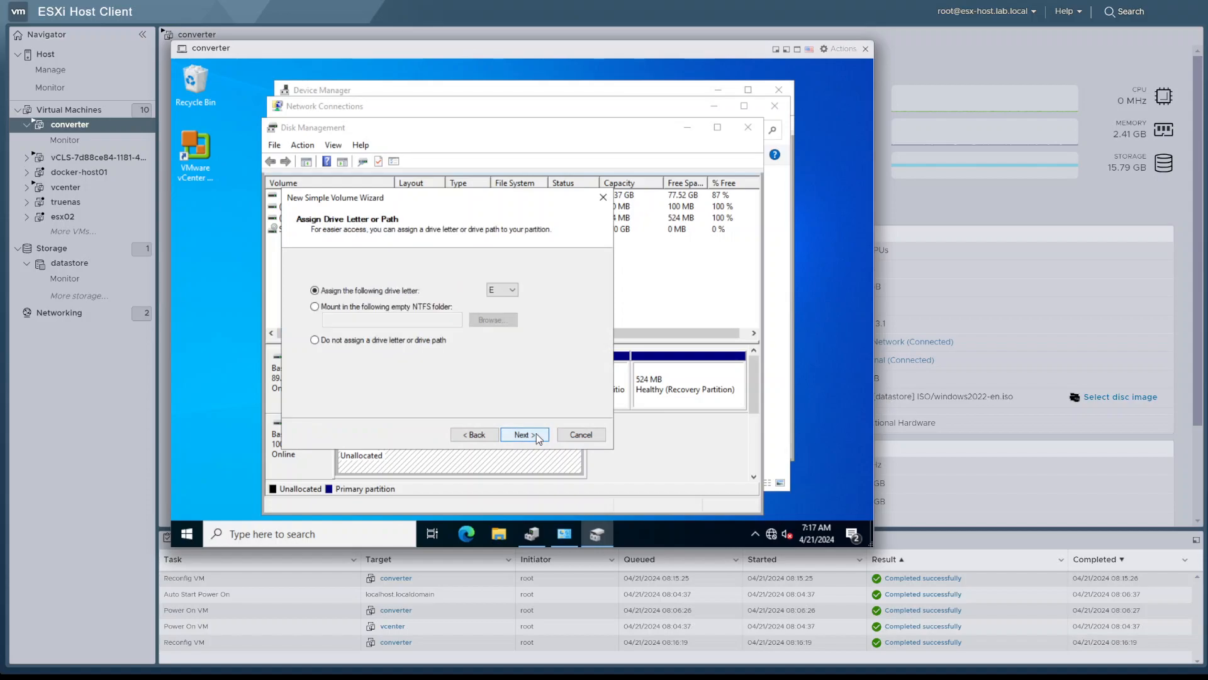
click(536, 434)
click(537, 433)
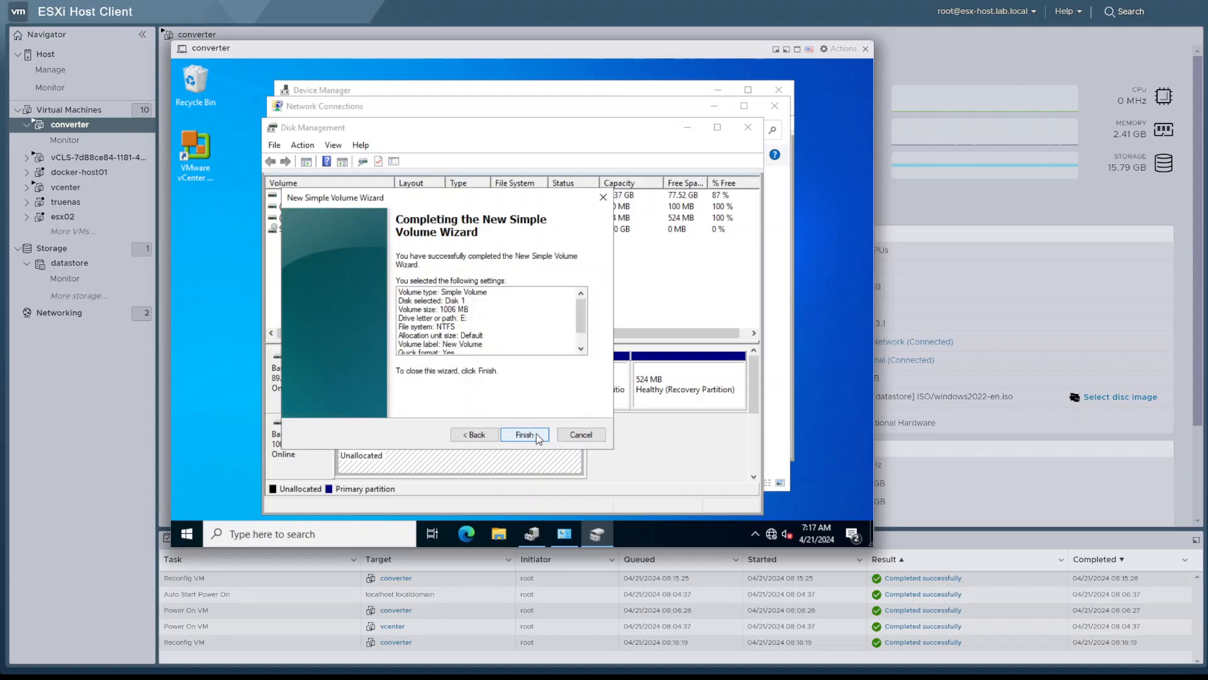
click(536, 433)
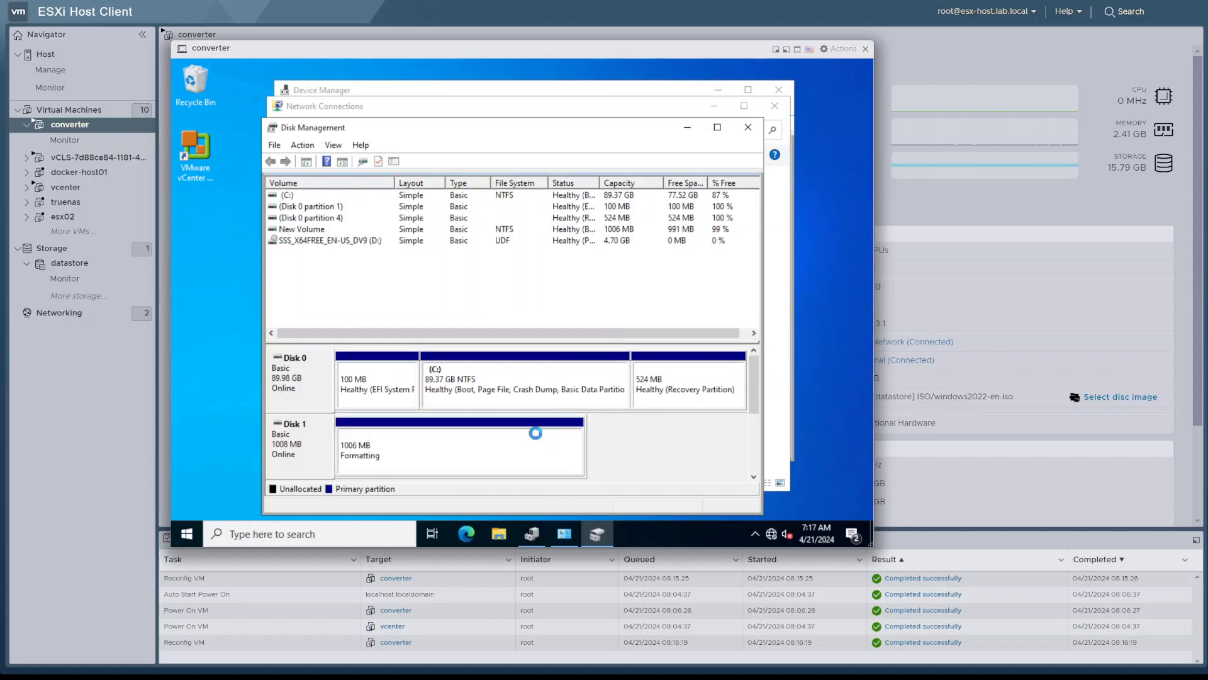
Explore the new E: volume and create a text document named teste in it
right_click(451, 447)
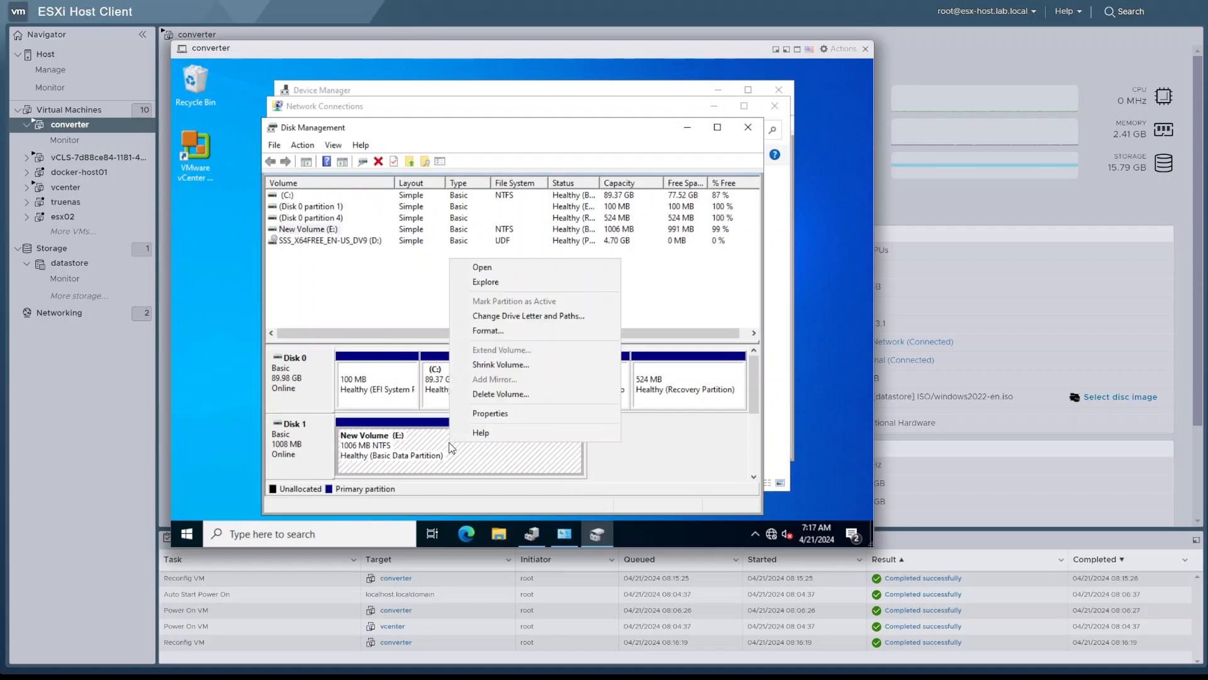
click(508, 292)
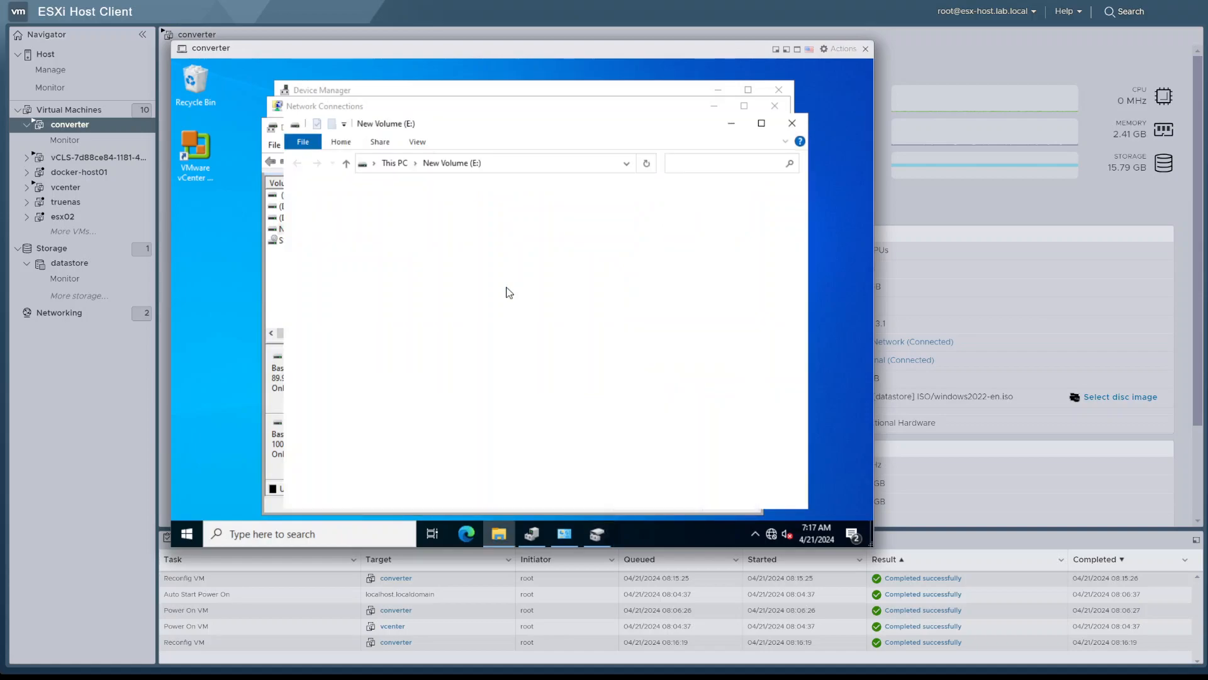
right_click(508, 301)
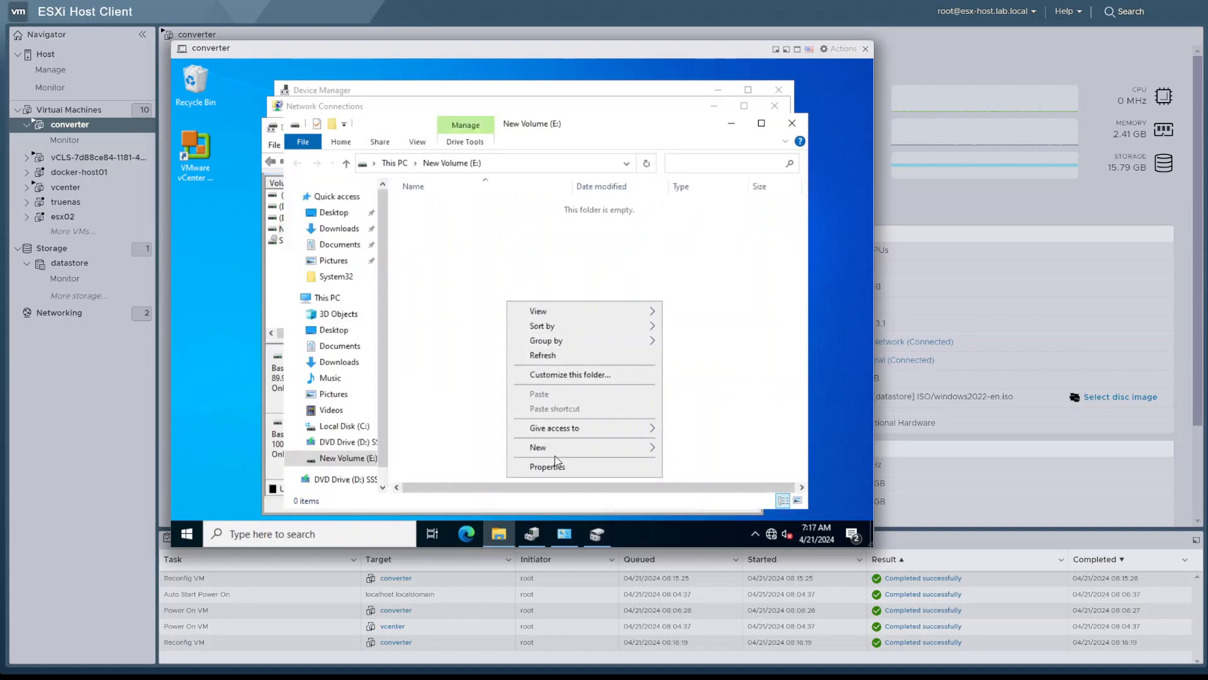
mouse_move(555, 450)
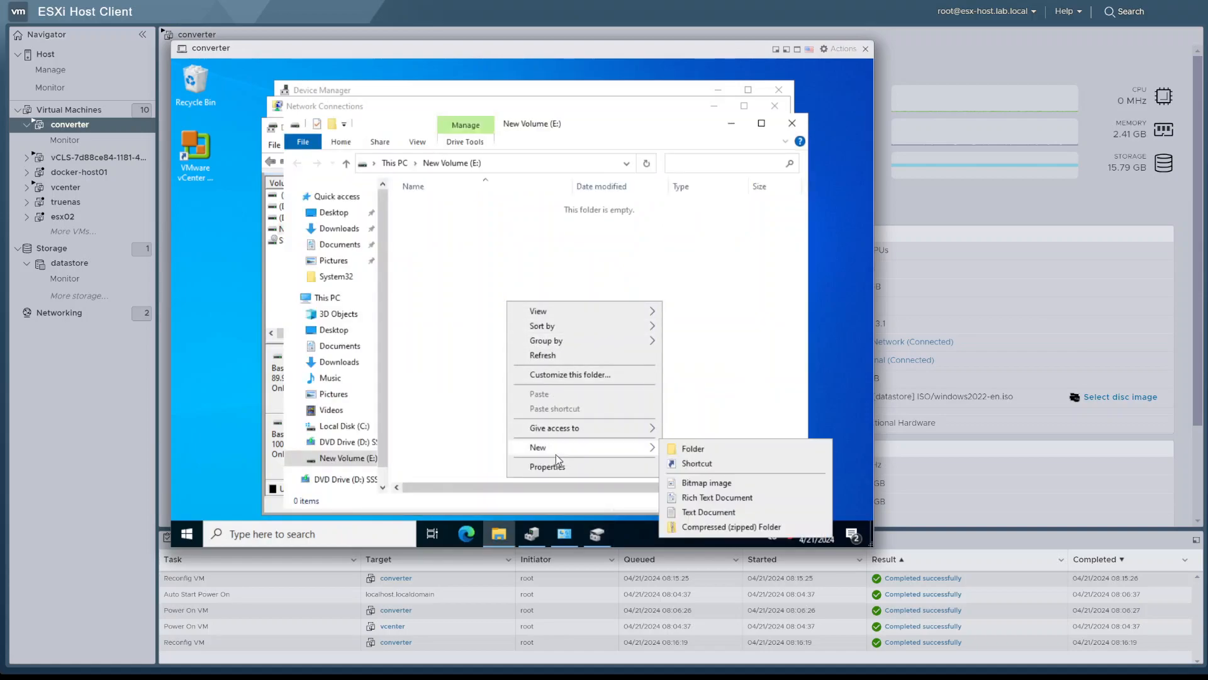
click(708, 512)
text(teste)
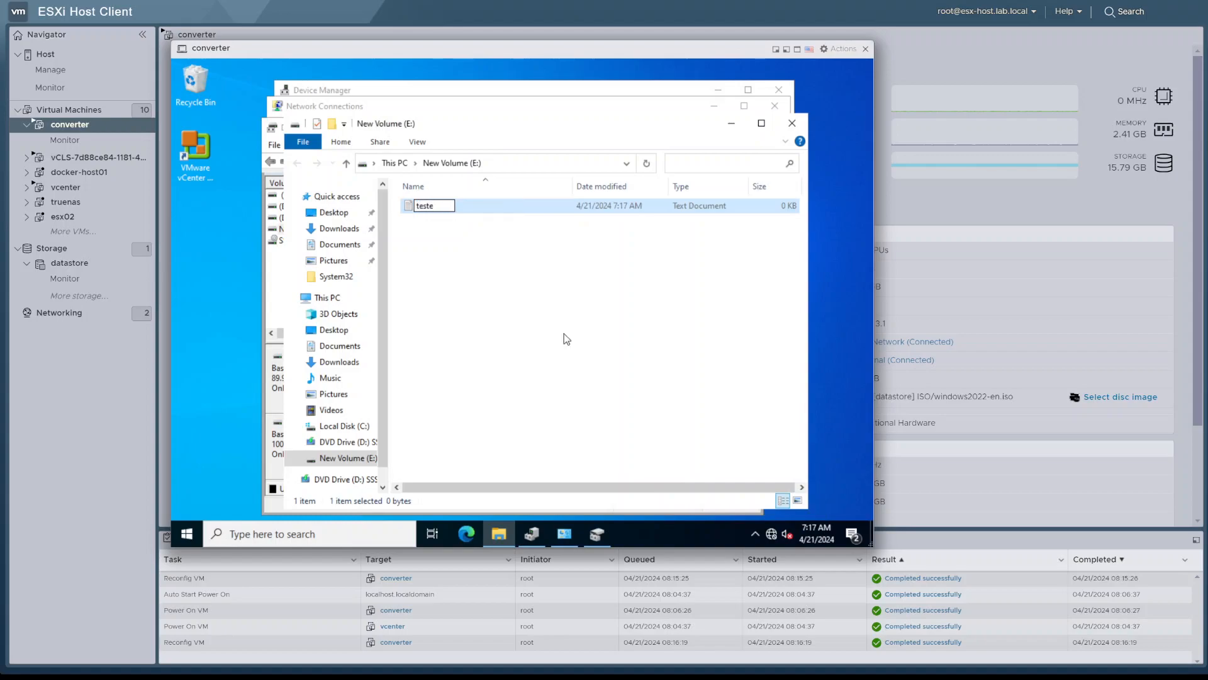
key(Return)
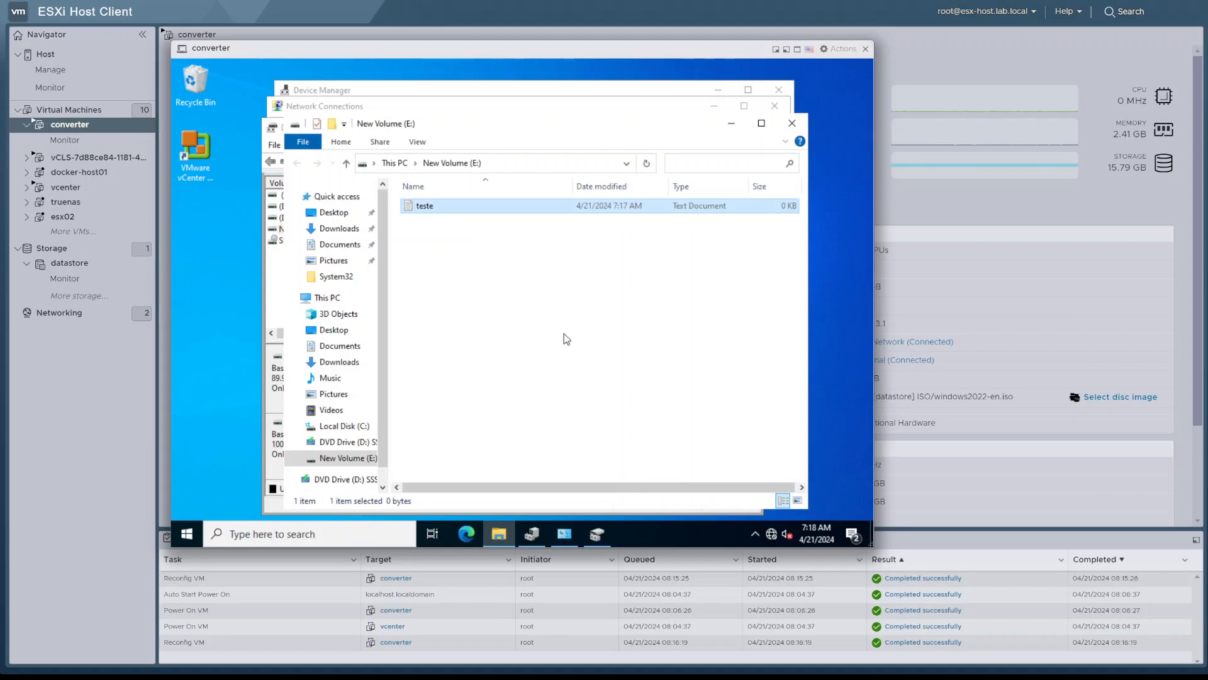
click(545, 533)
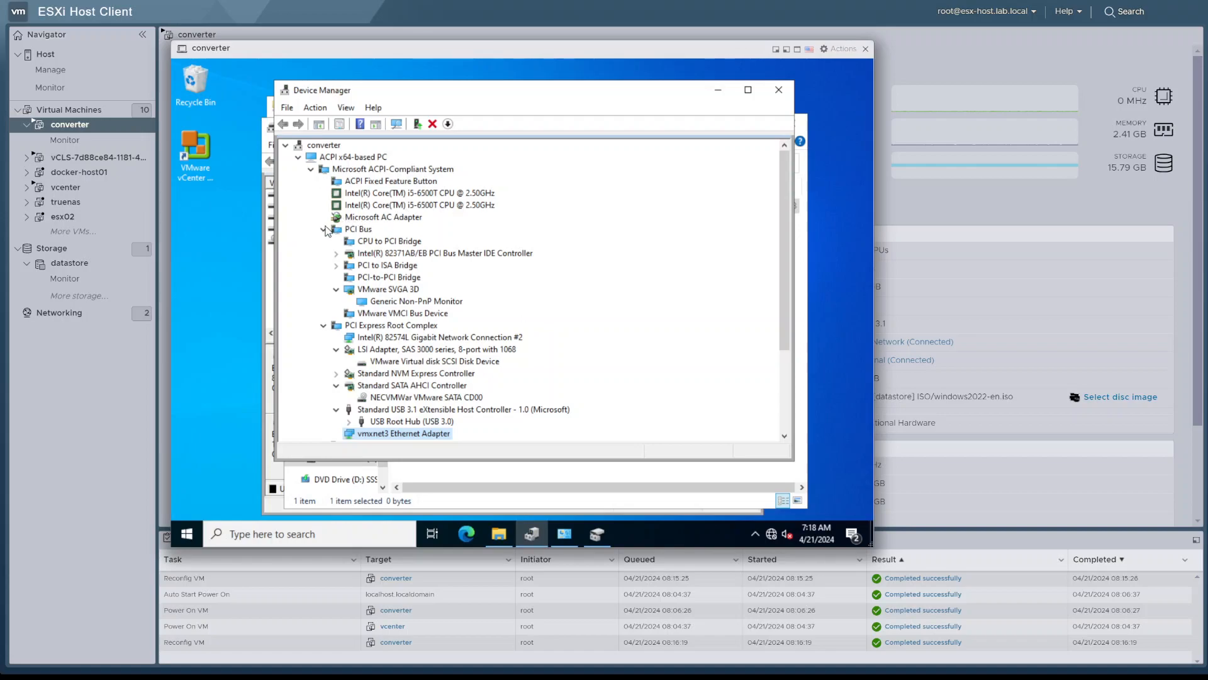
click(346, 107)
click(318, 108)
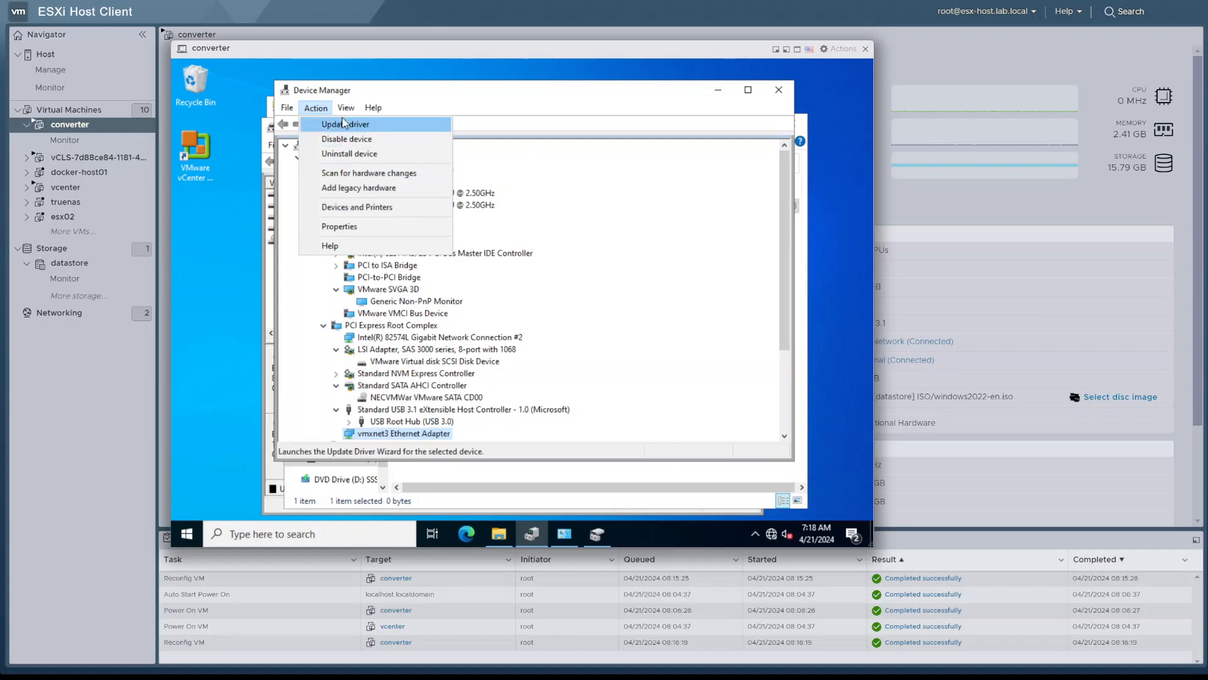
mouse_move(290, 111)
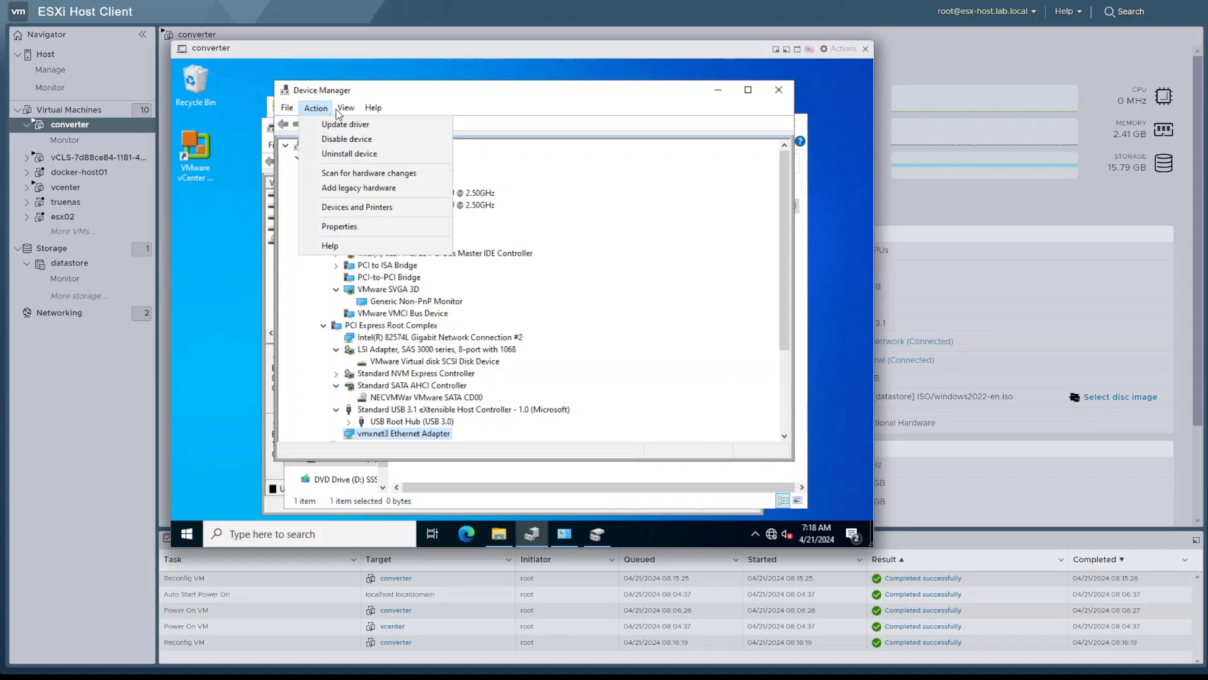
click(455, 109)
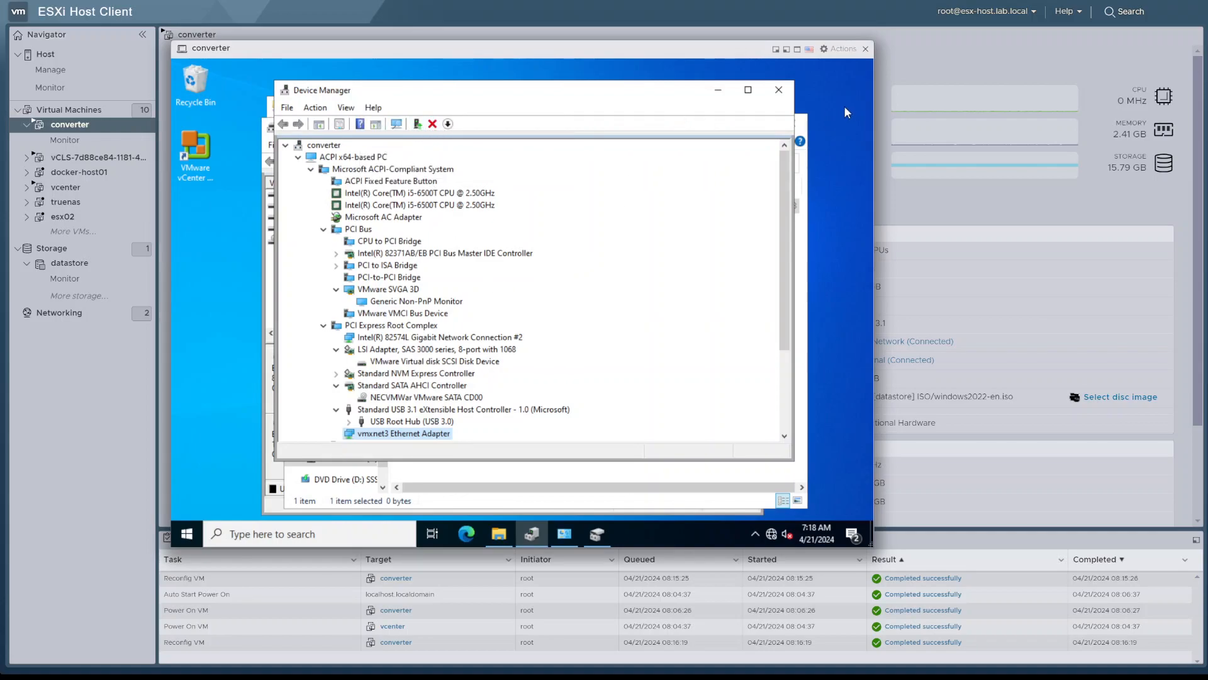
click(343, 109)
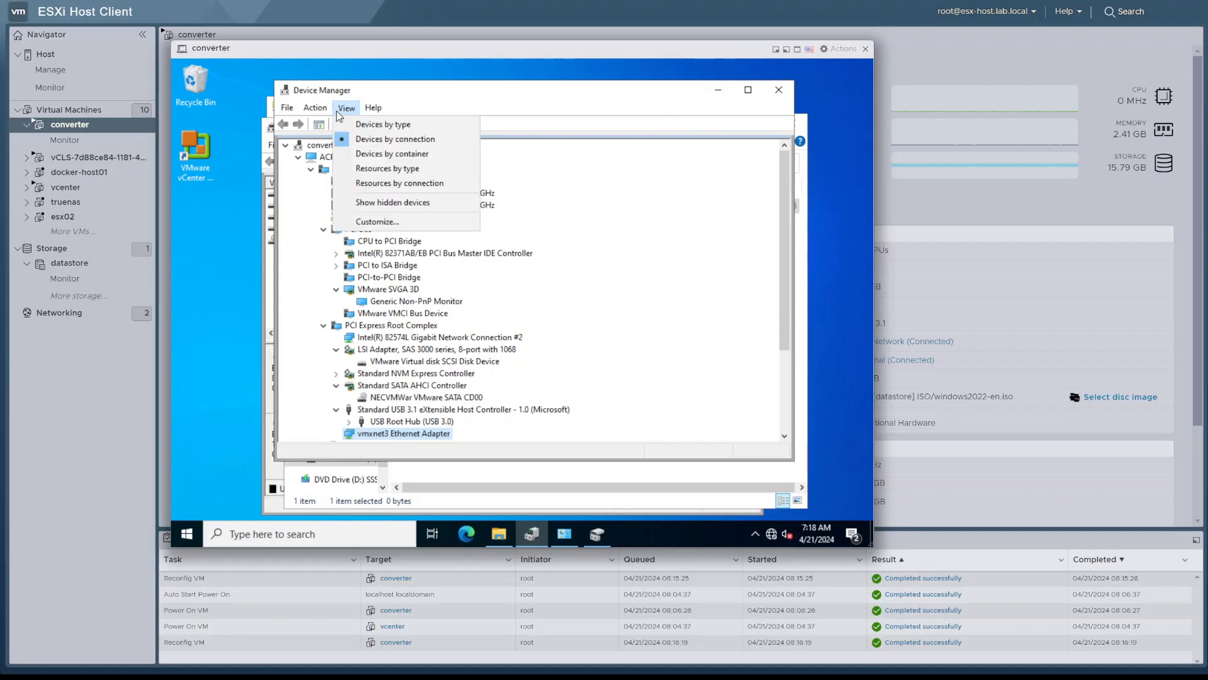
mouse_move(327, 114)
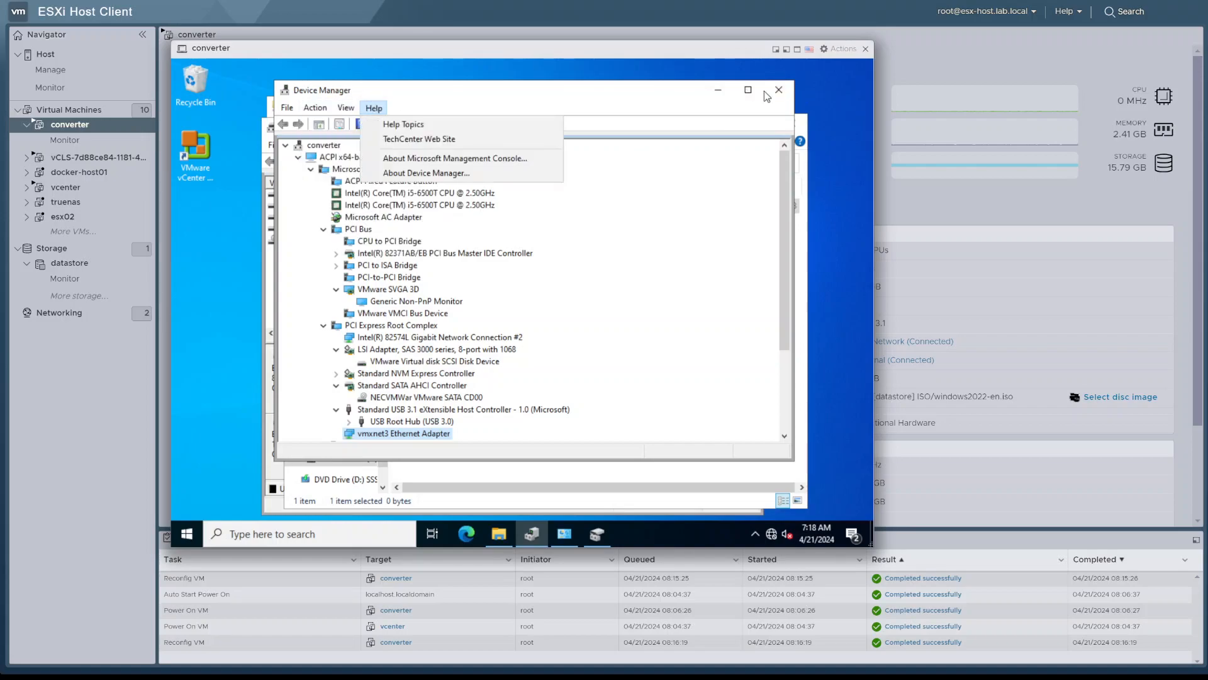
Close Device Manager and reopen it in the guest by running devmgmt.msc
click(778, 90)
key(super+x)
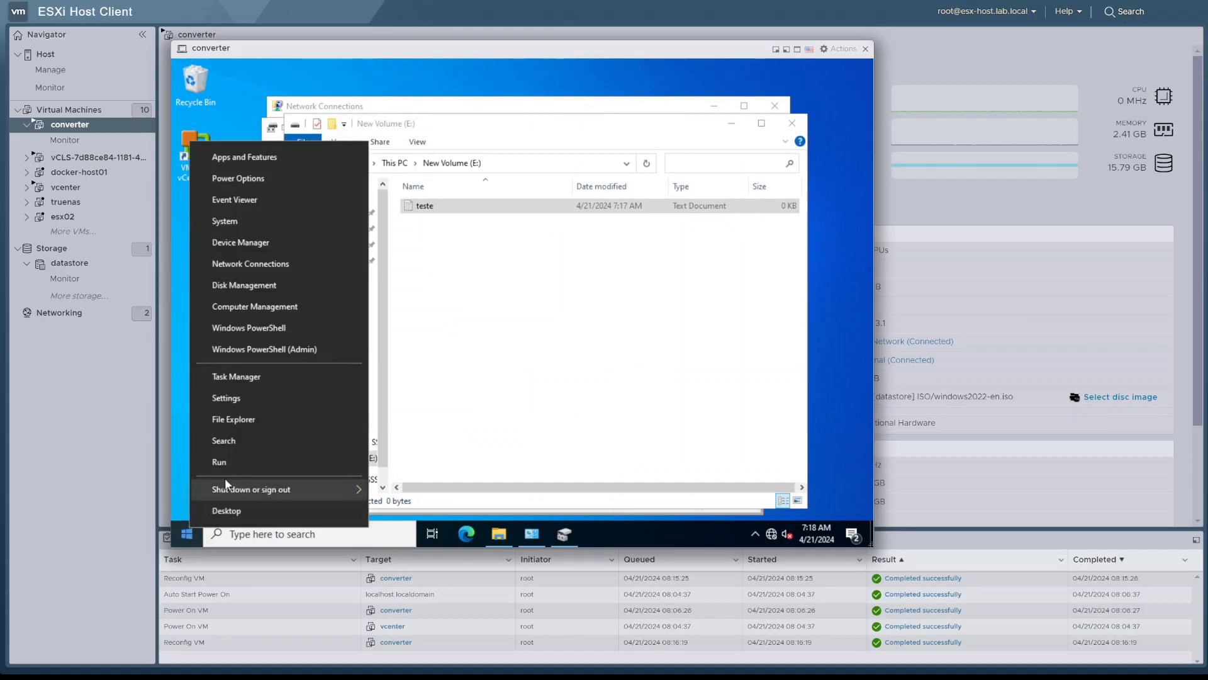
click(229, 467)
text(dev)
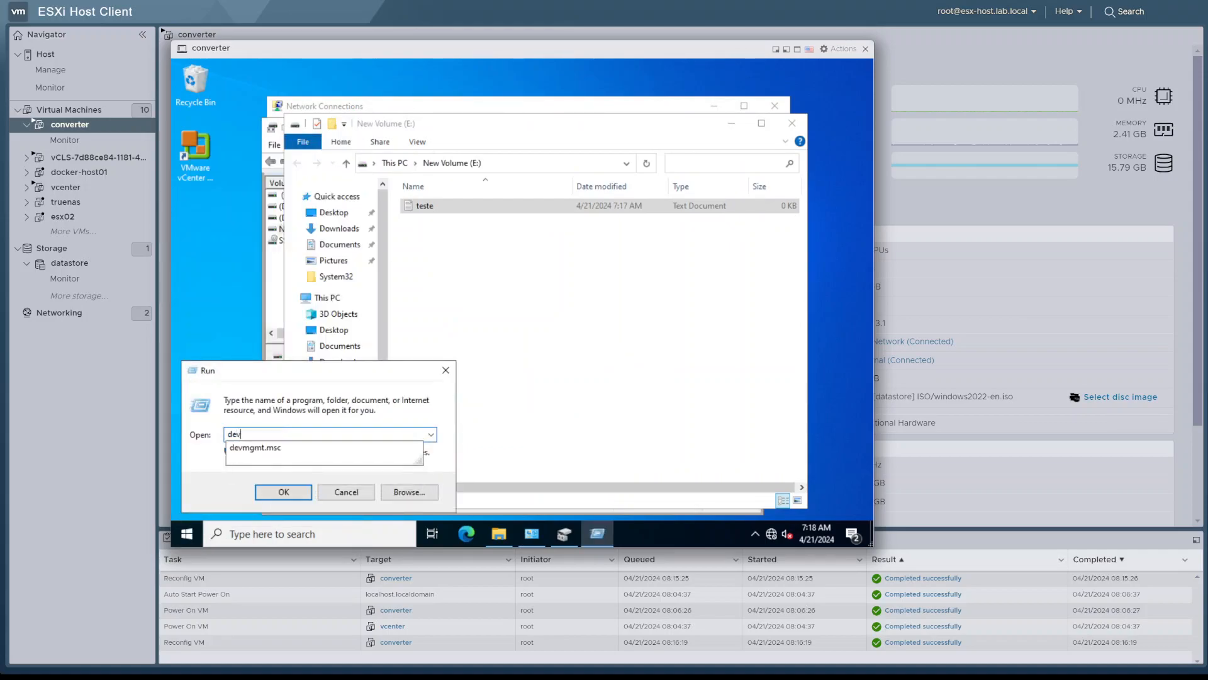
key(Down)
key(Return)
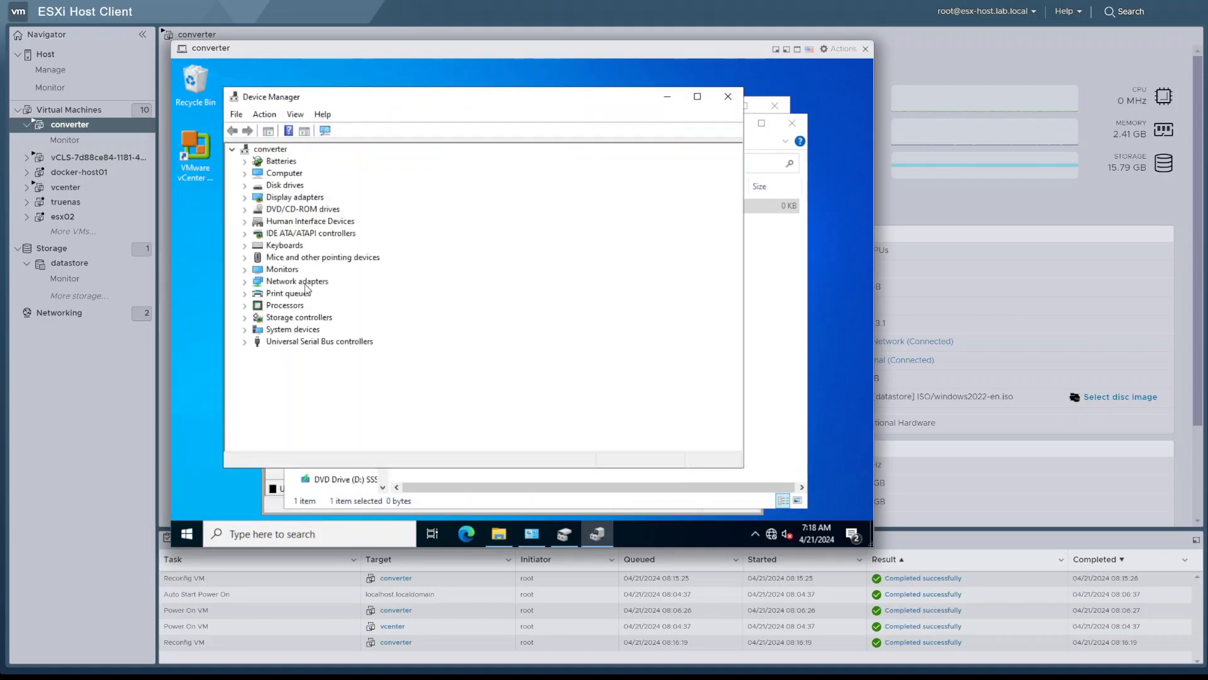
Show devices by connection and expand ACPI x64-based PC and Microsoft ACPI-Compliant System to inspect the processors
click(295, 114)
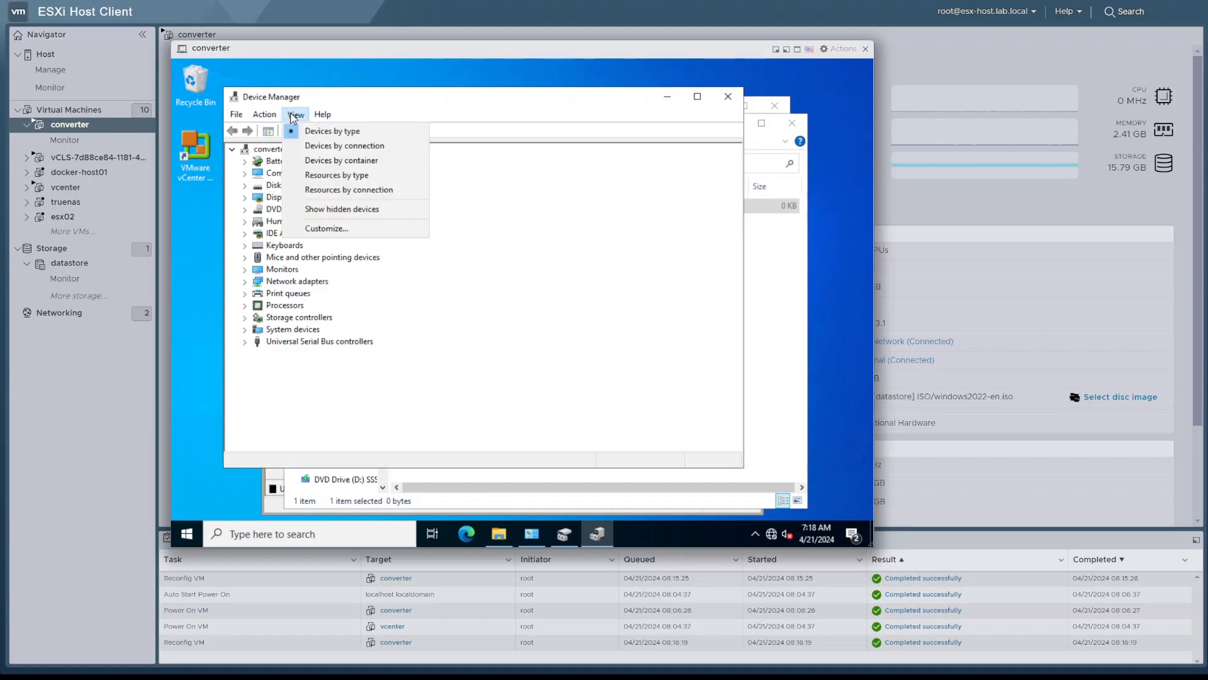
click(335, 155)
click(244, 161)
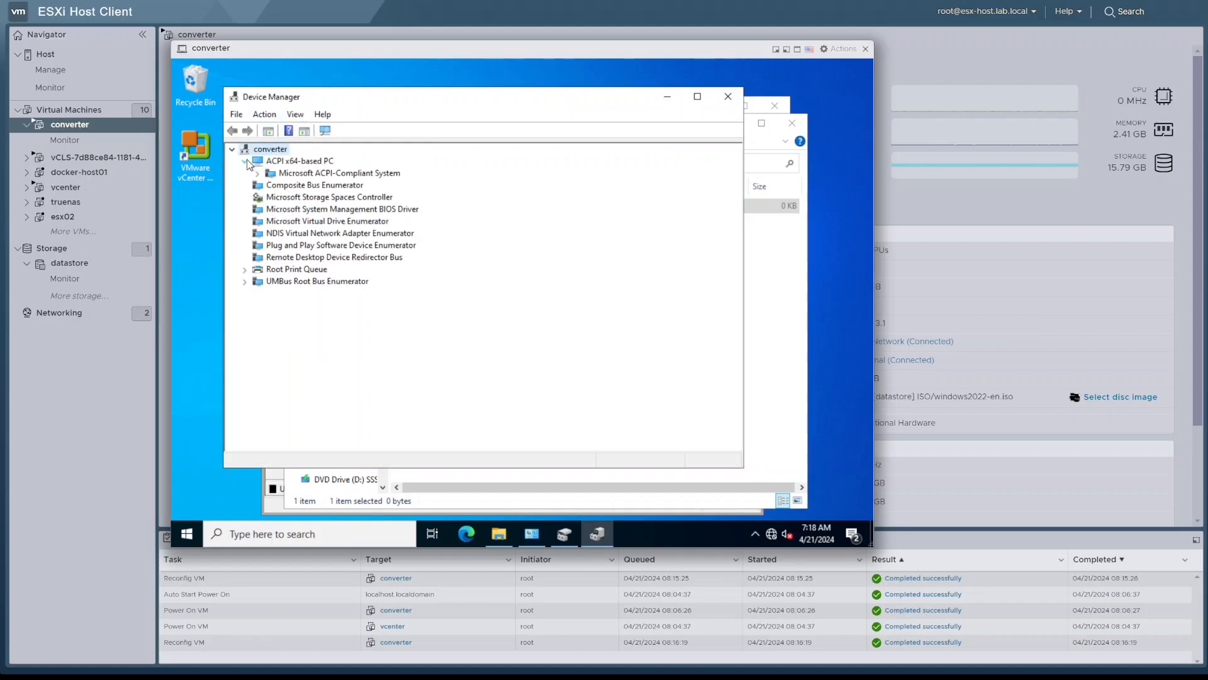
click(258, 174)
click(308, 198)
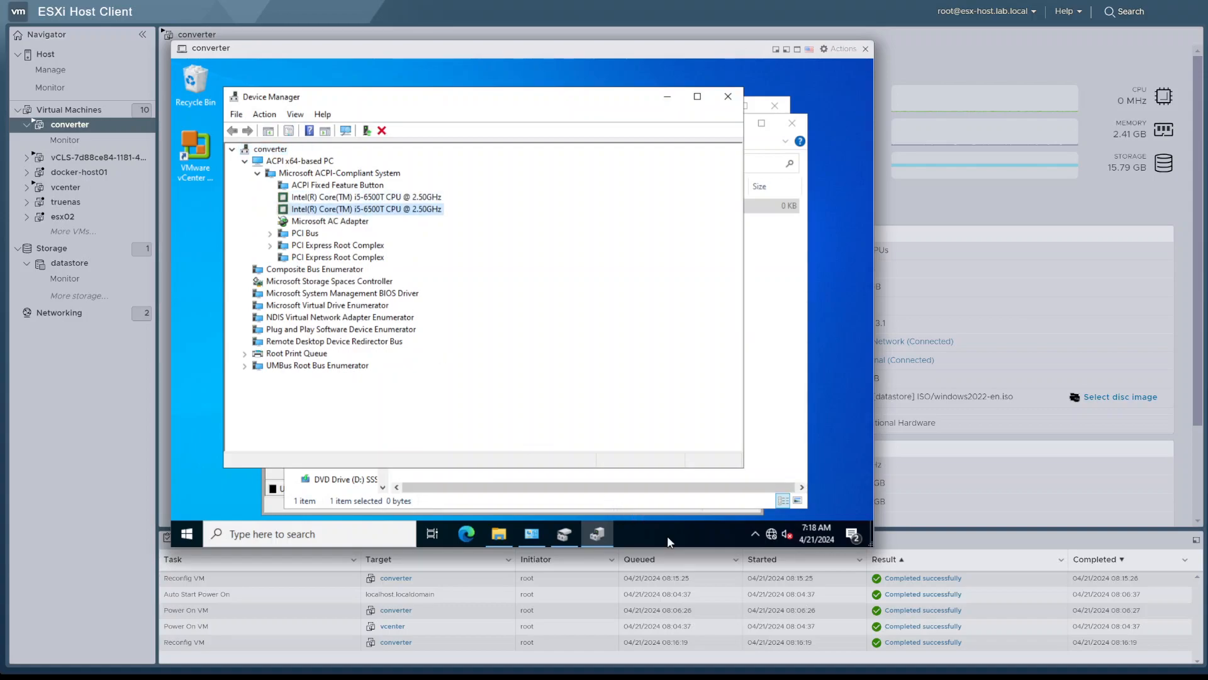
right_click(670, 535)
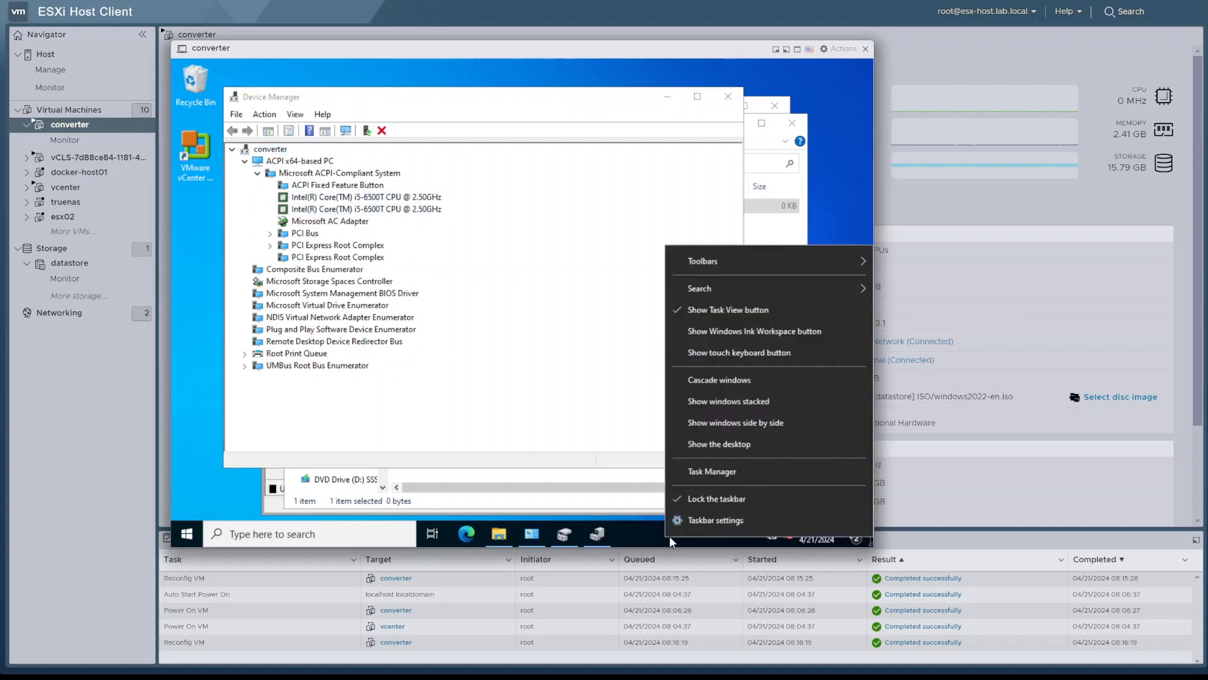
click(707, 519)
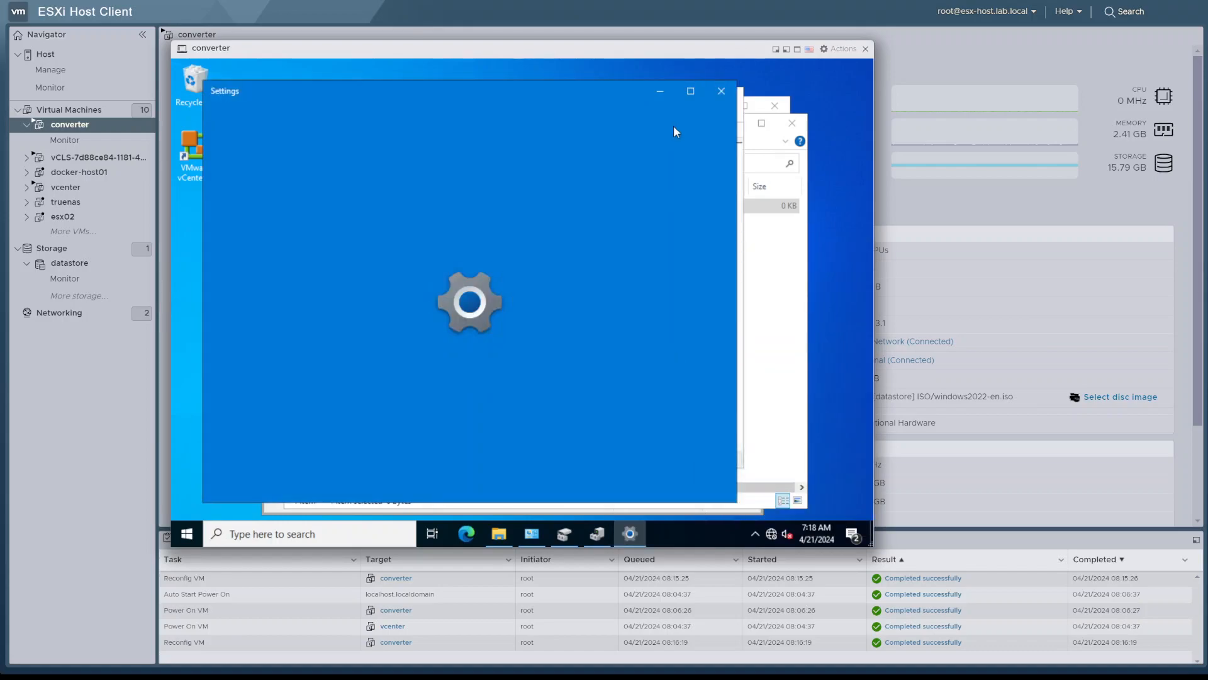
click(722, 92)
Open the guest's Task Manager with full details, check the CPU and Memory performance graphs, and close it
right_click(658, 525)
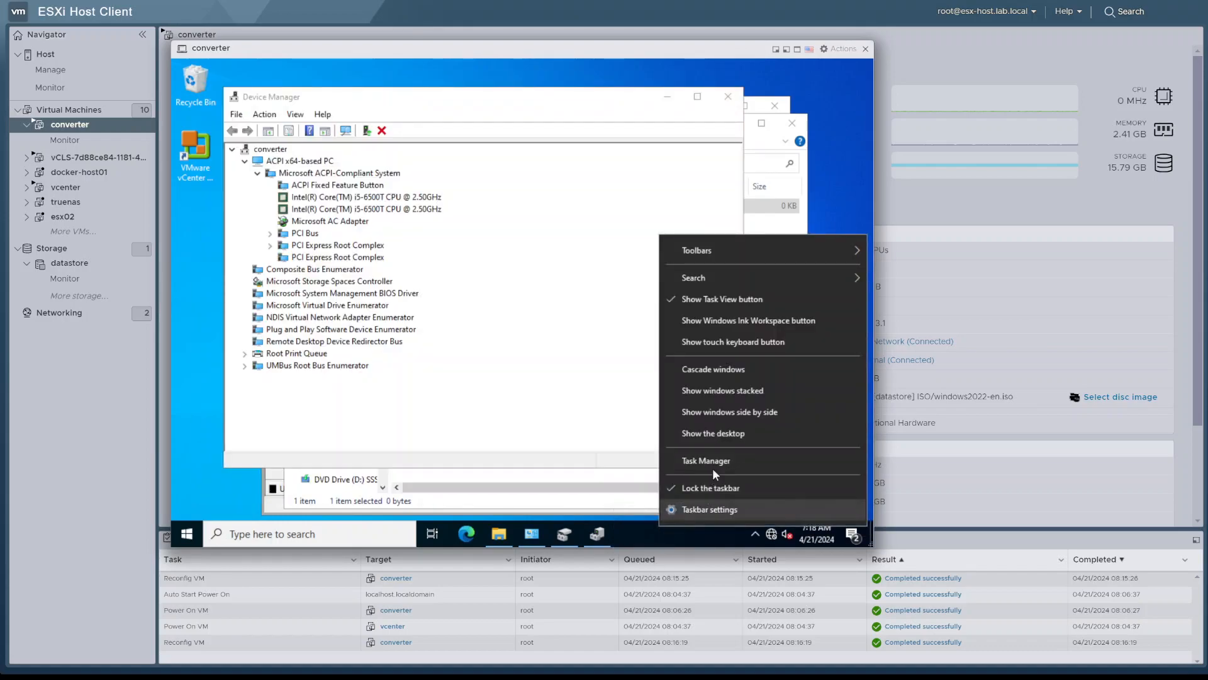
click(715, 462)
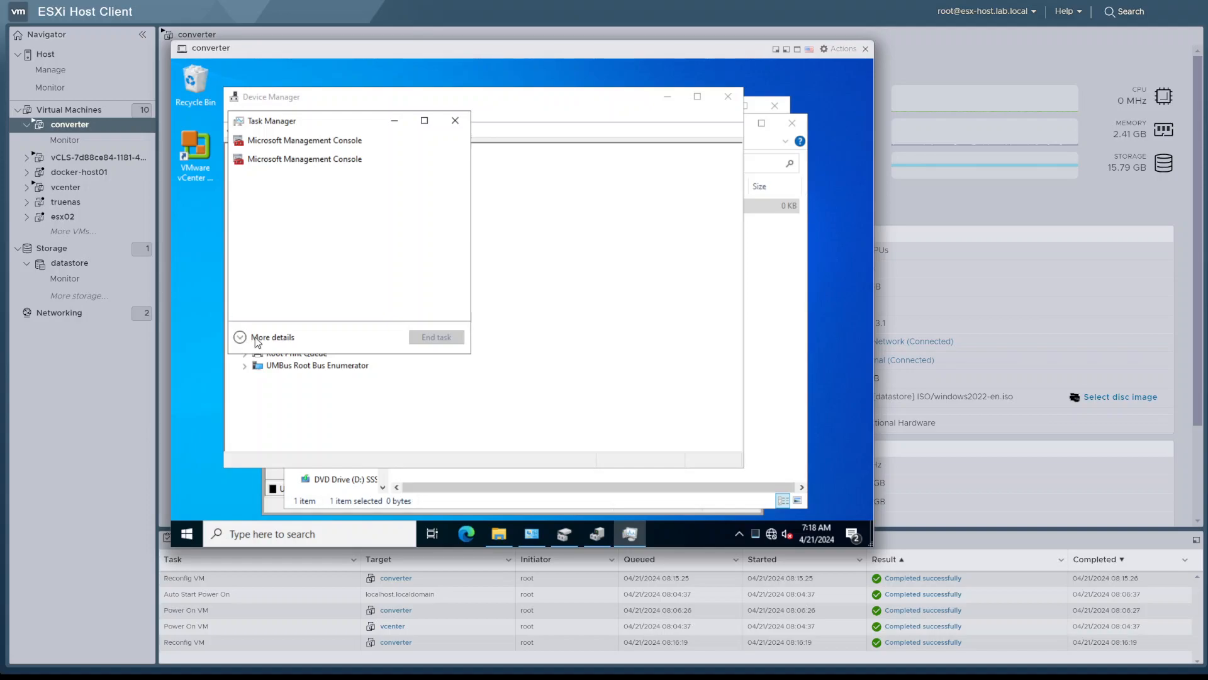
click(256, 337)
click(299, 157)
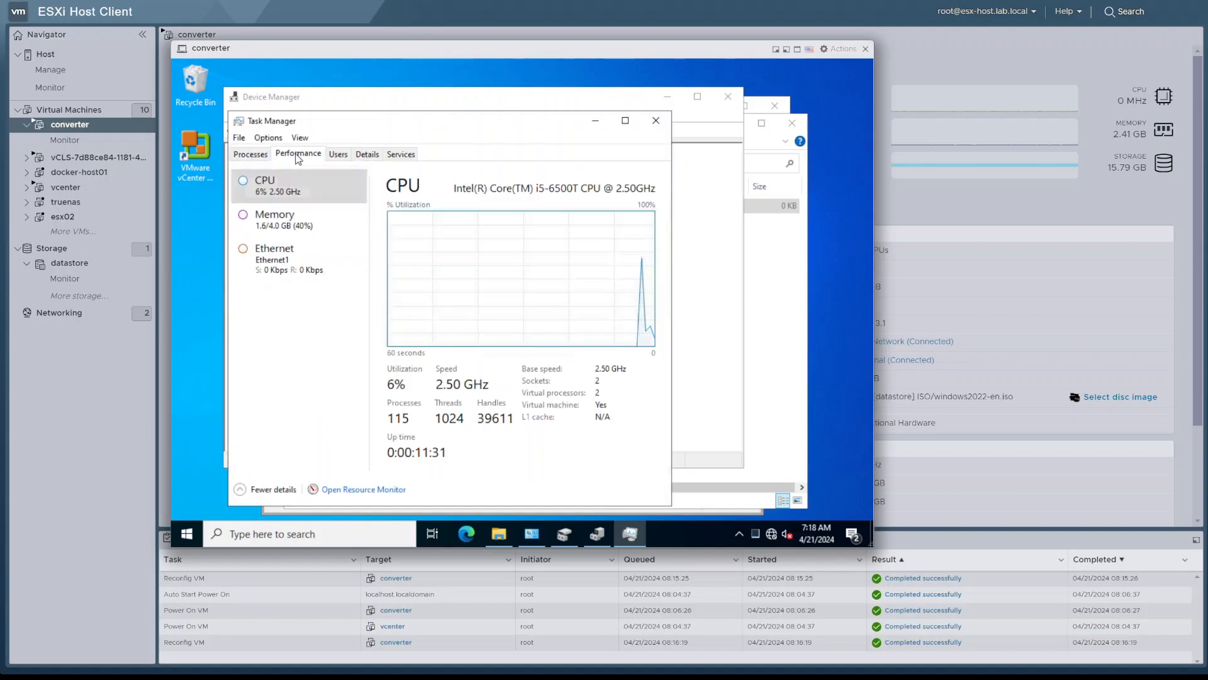
click(310, 232)
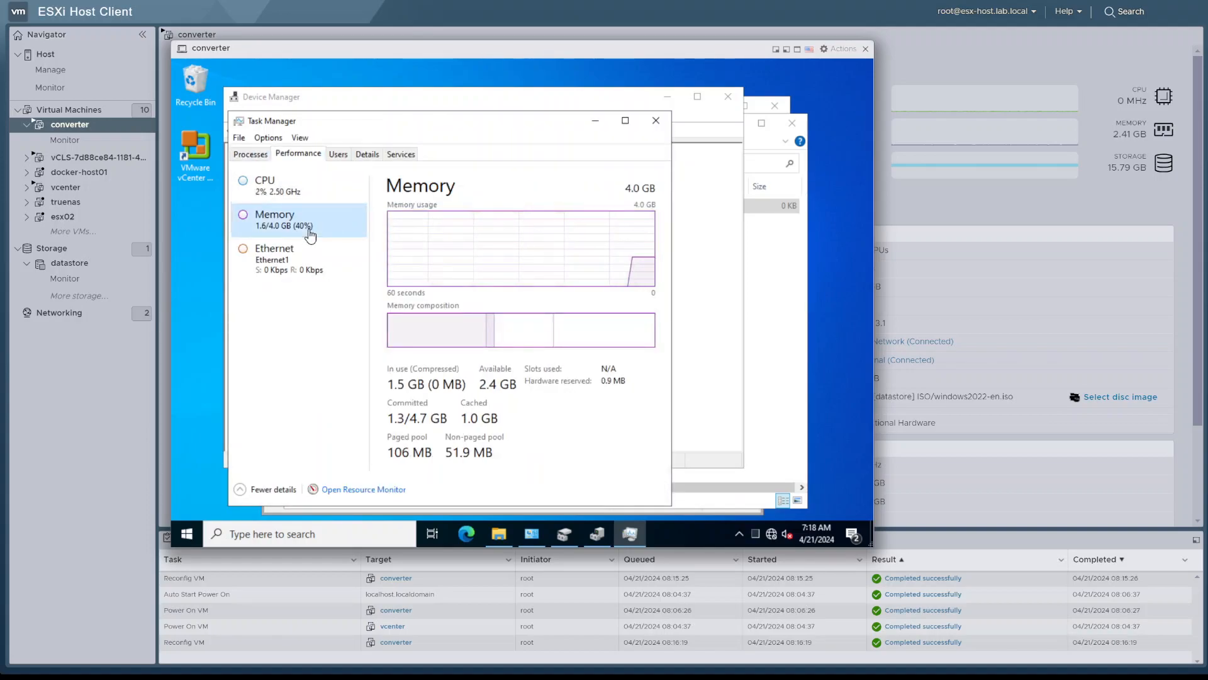
click(657, 123)
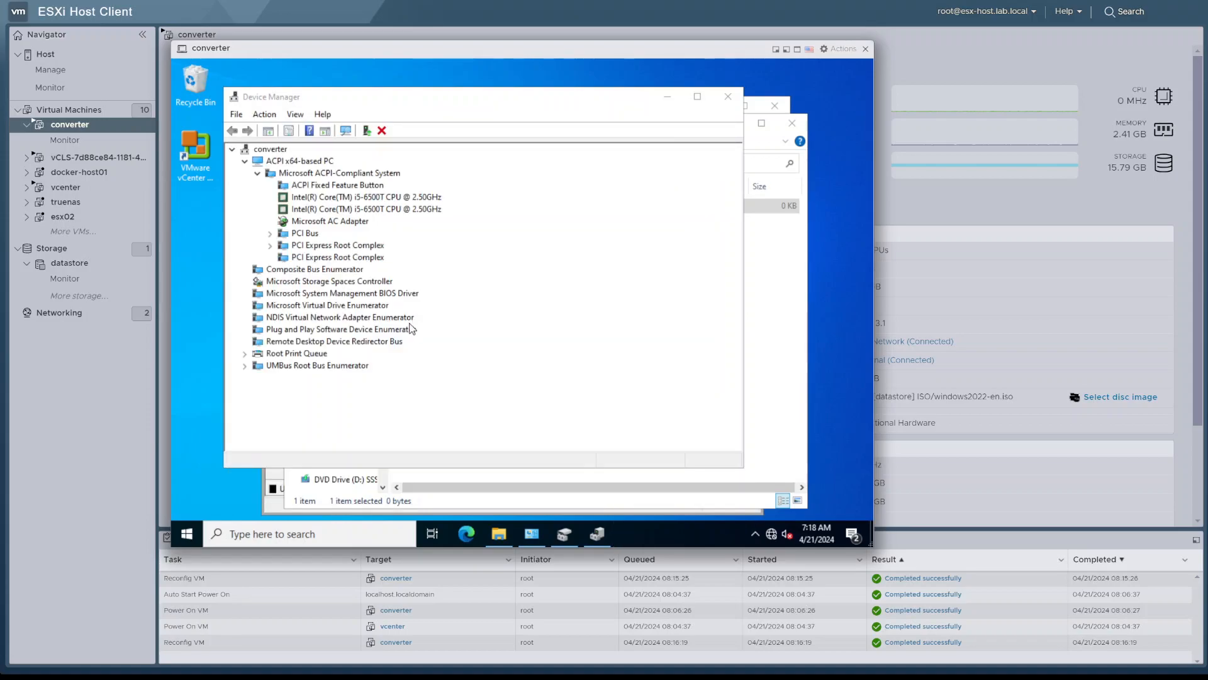
Expand PCI Bus, PCI Express Root Complex and the LSI SAS adapter in Device Manager to inspect the SCSI disk's connection
click(271, 233)
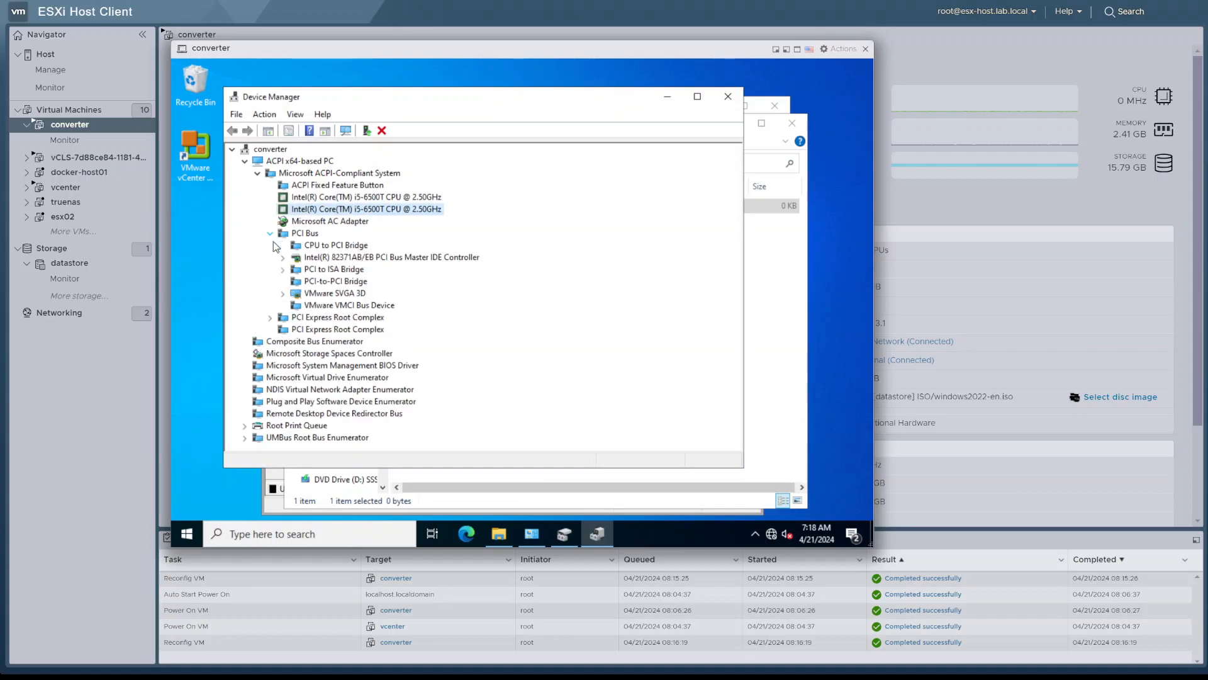
click(270, 317)
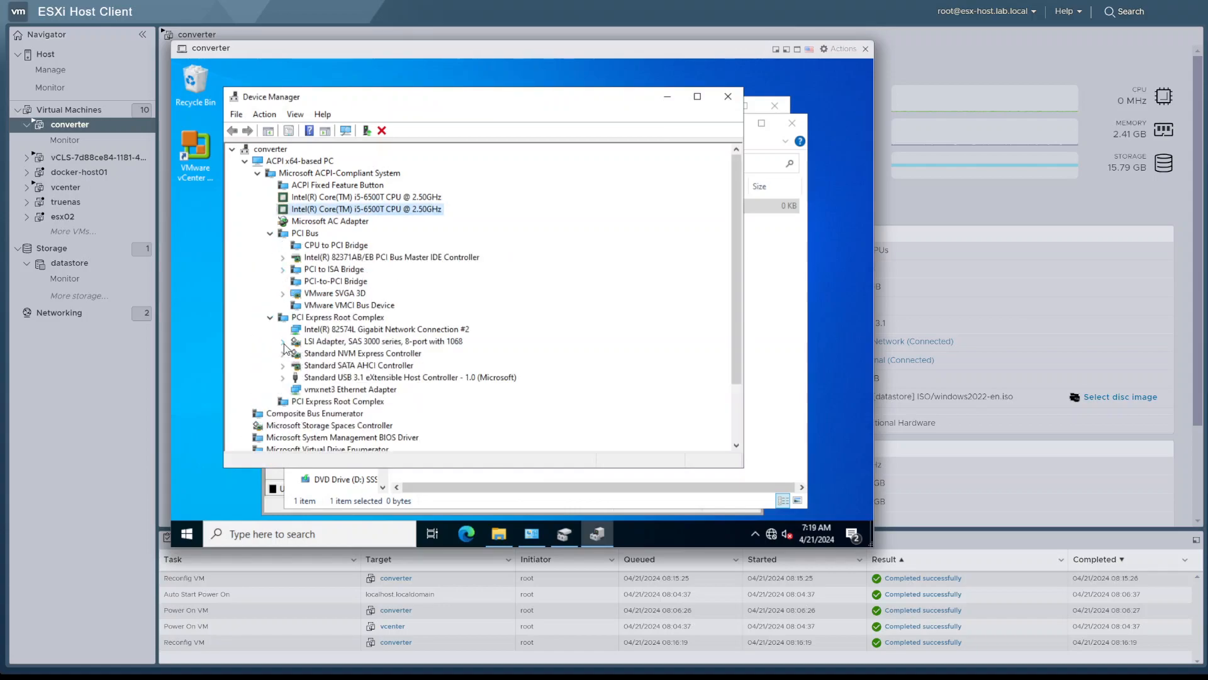
click(283, 342)
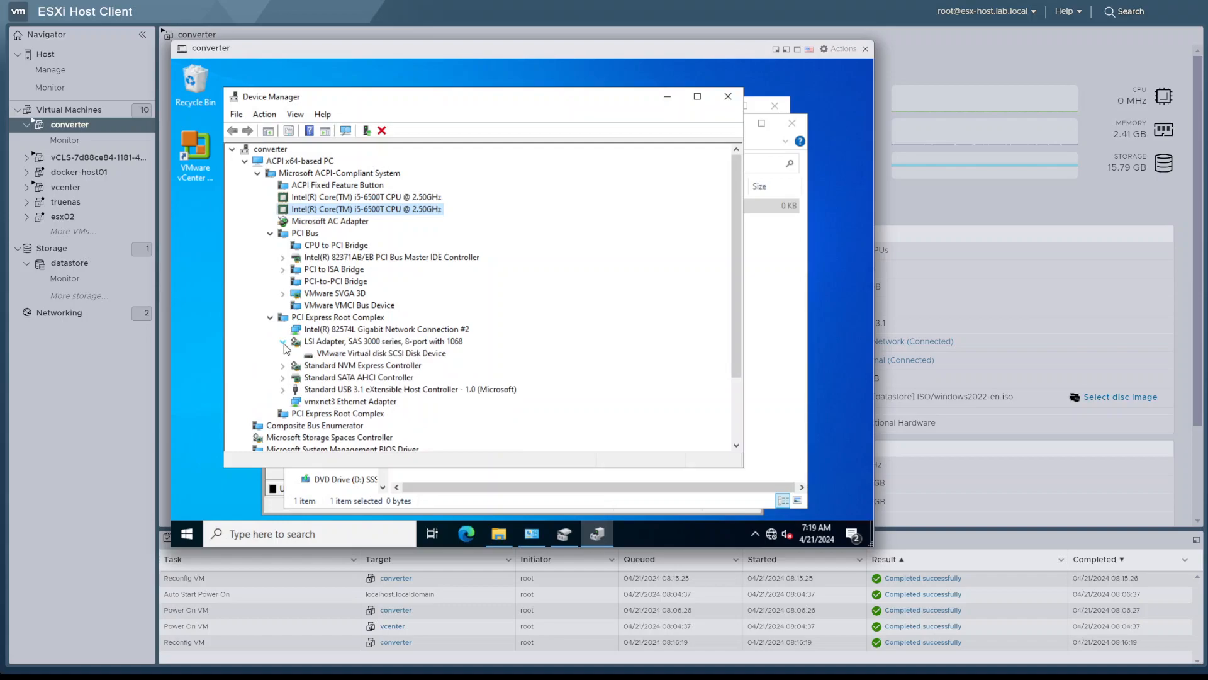
click(351, 354)
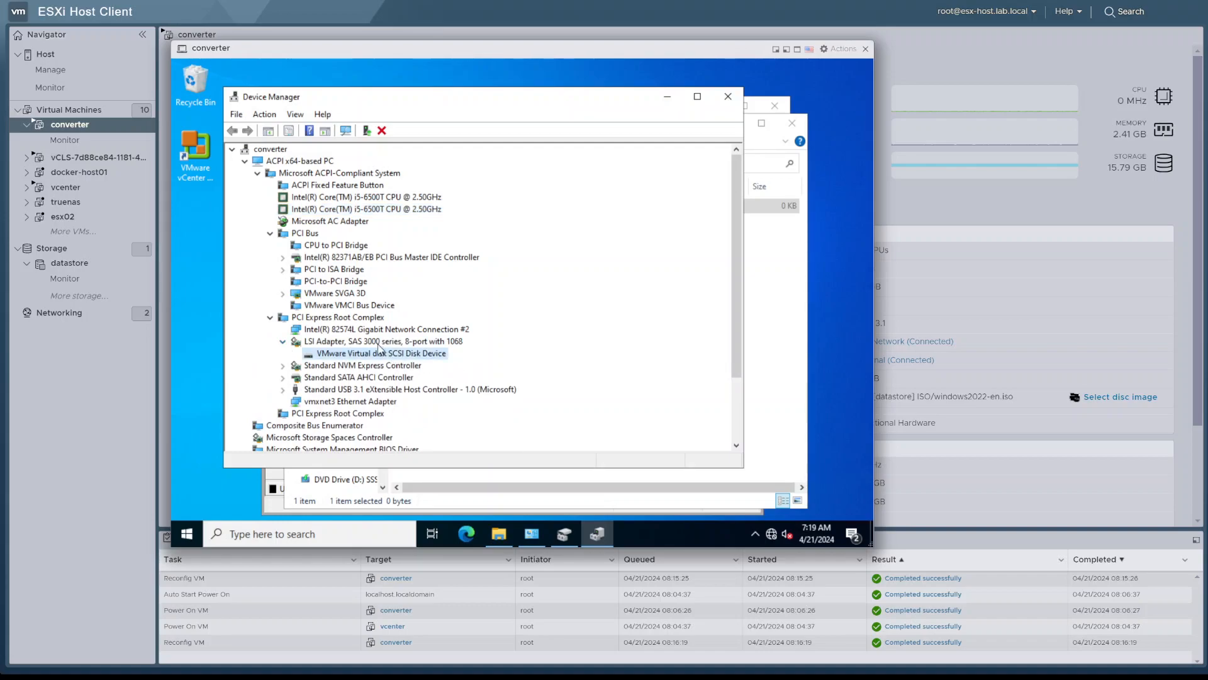
click(379, 344)
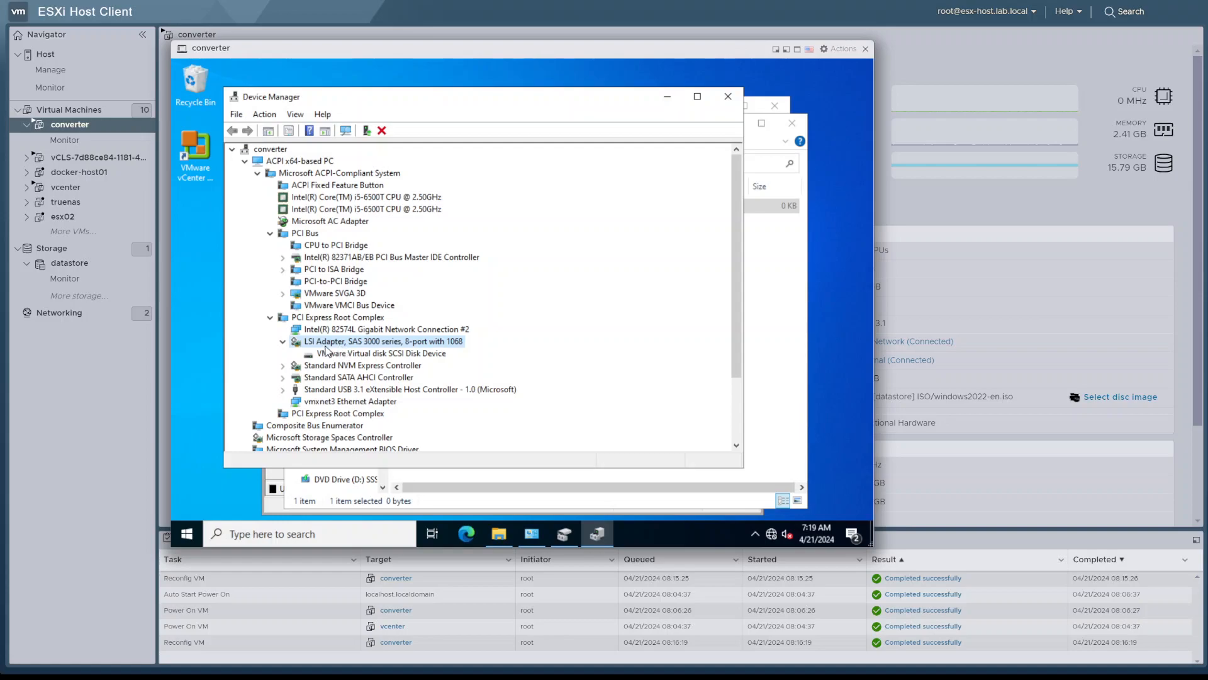
Expand Standard NVM Express Controller and select the VMware Virtual NVMe Disk under it
click(283, 366)
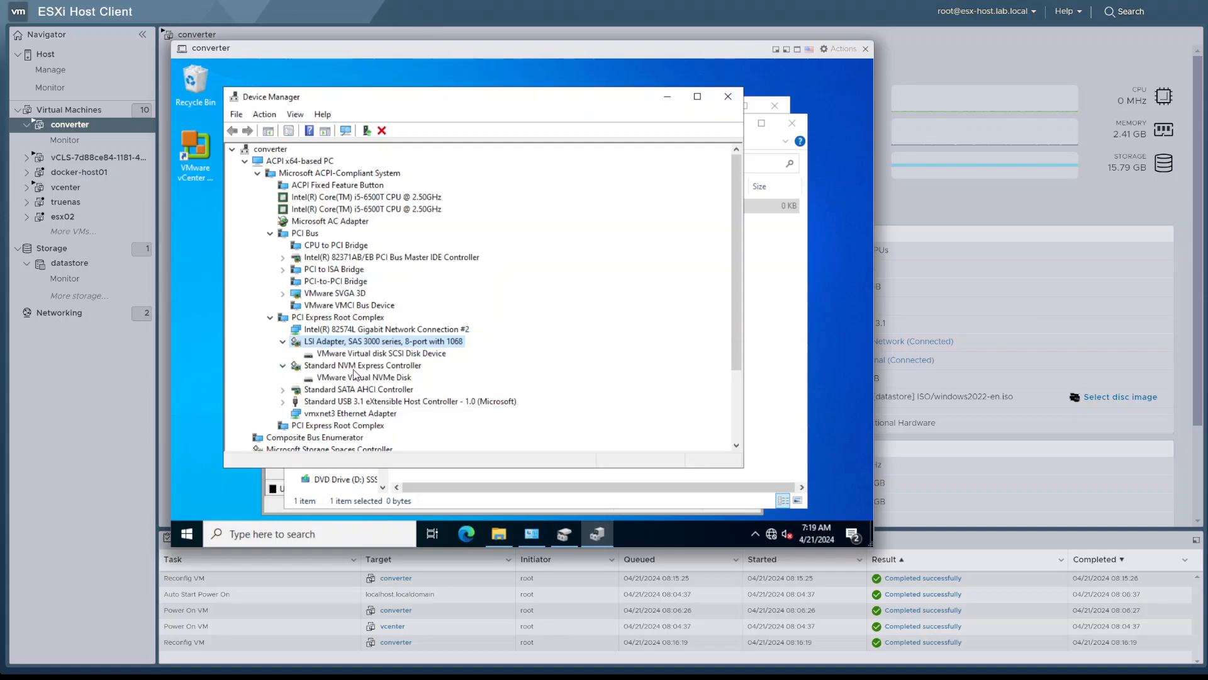
click(354, 369)
click(374, 380)
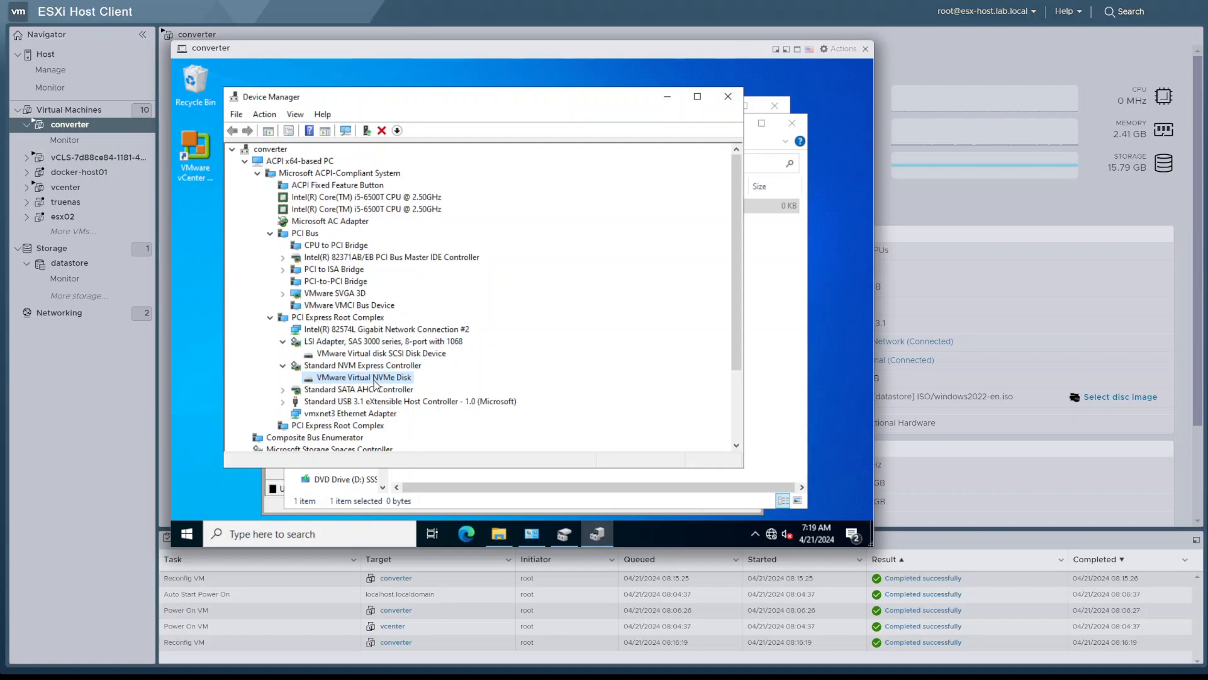
Examine the vmxnet3 Ethernet Adapter and the Intel 82574L network connection, and review the rest of the device tree
scroll(492, 385, down, 1)
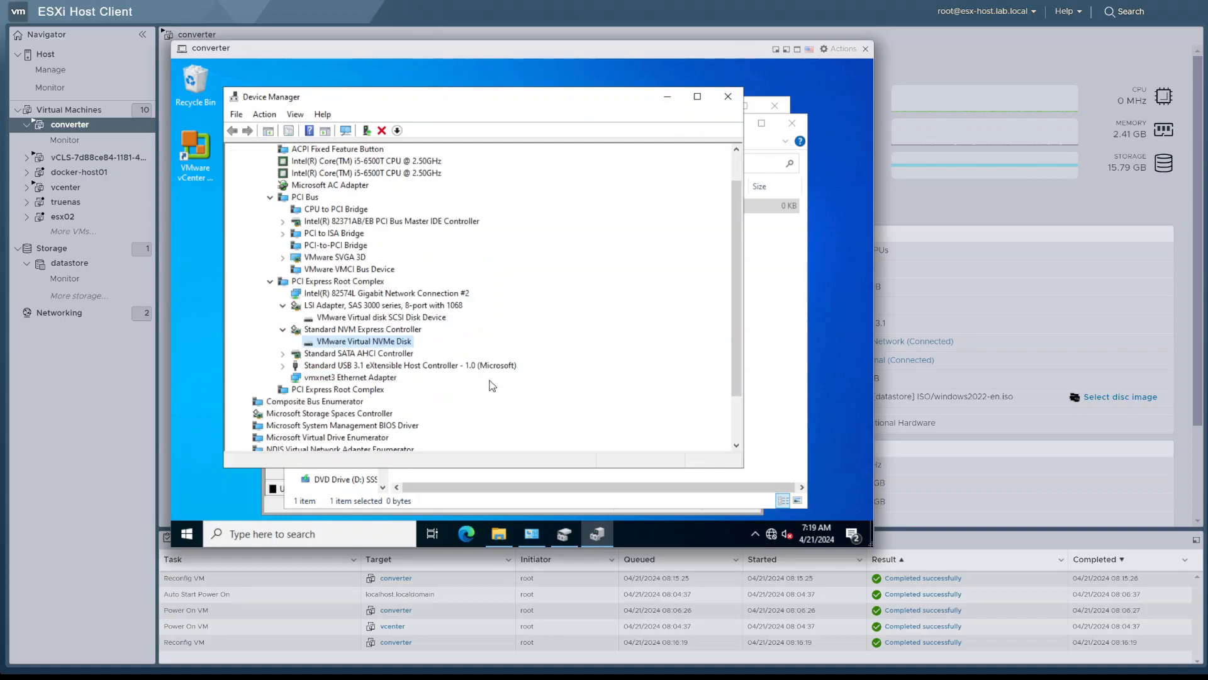
click(360, 379)
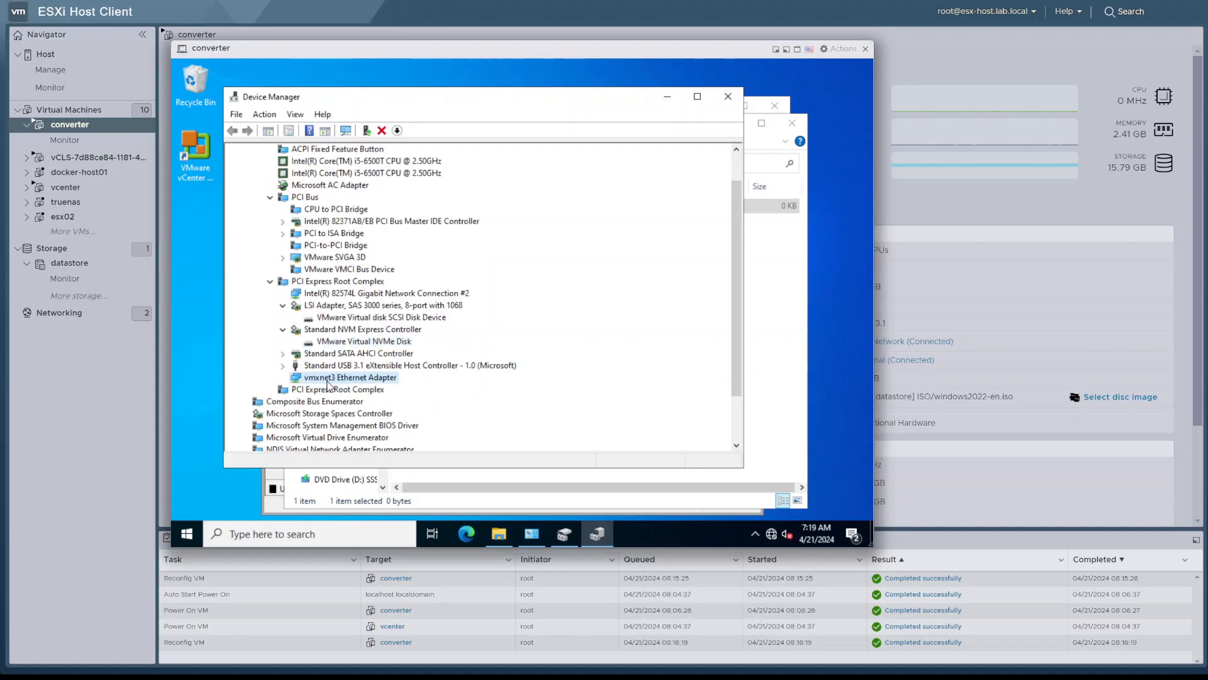
click(363, 296)
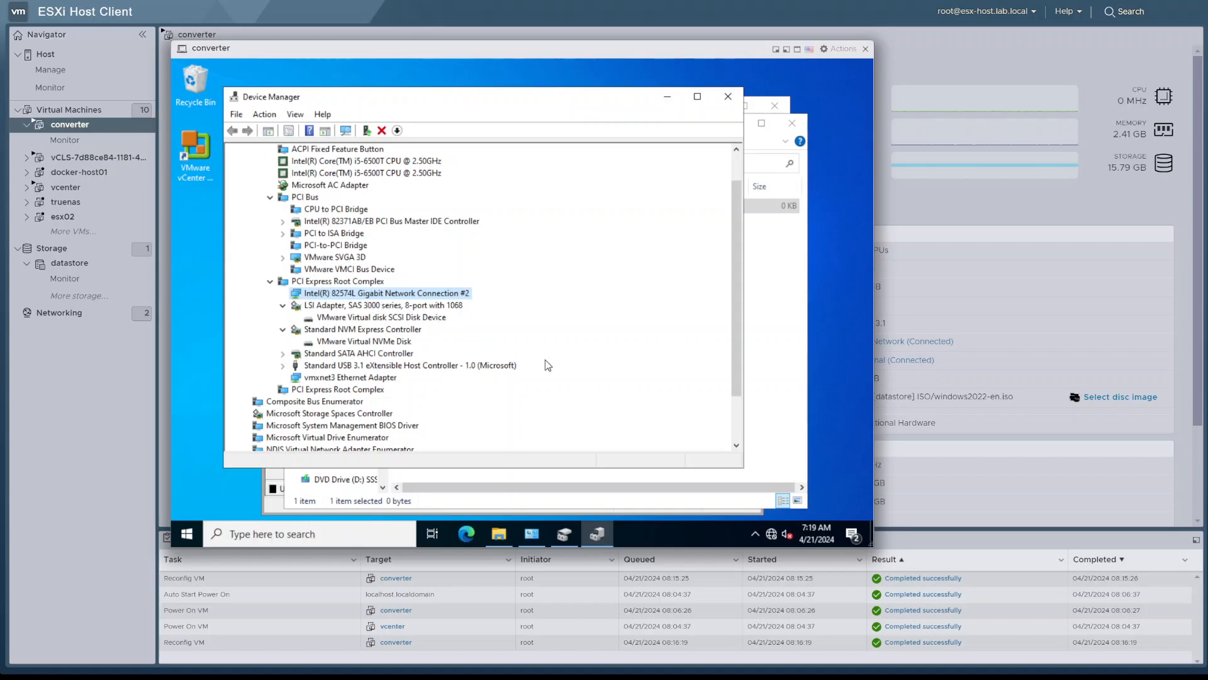
scroll(545, 361, up, 1)
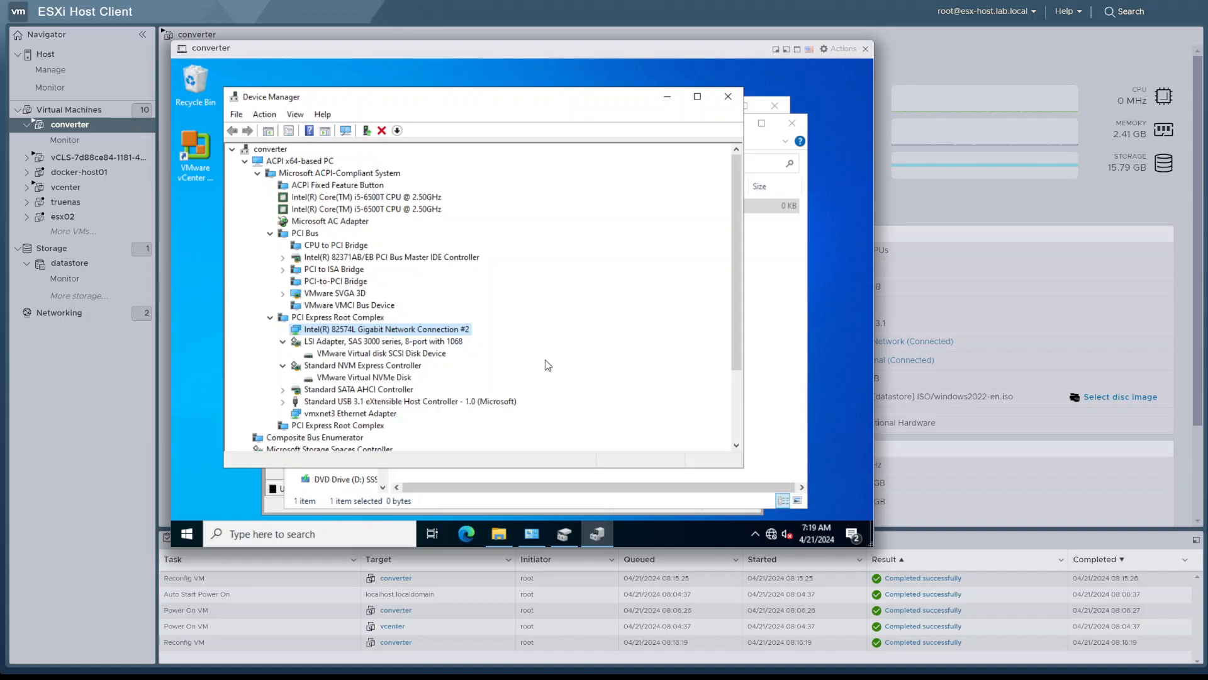
scroll(545, 362, down, 3)
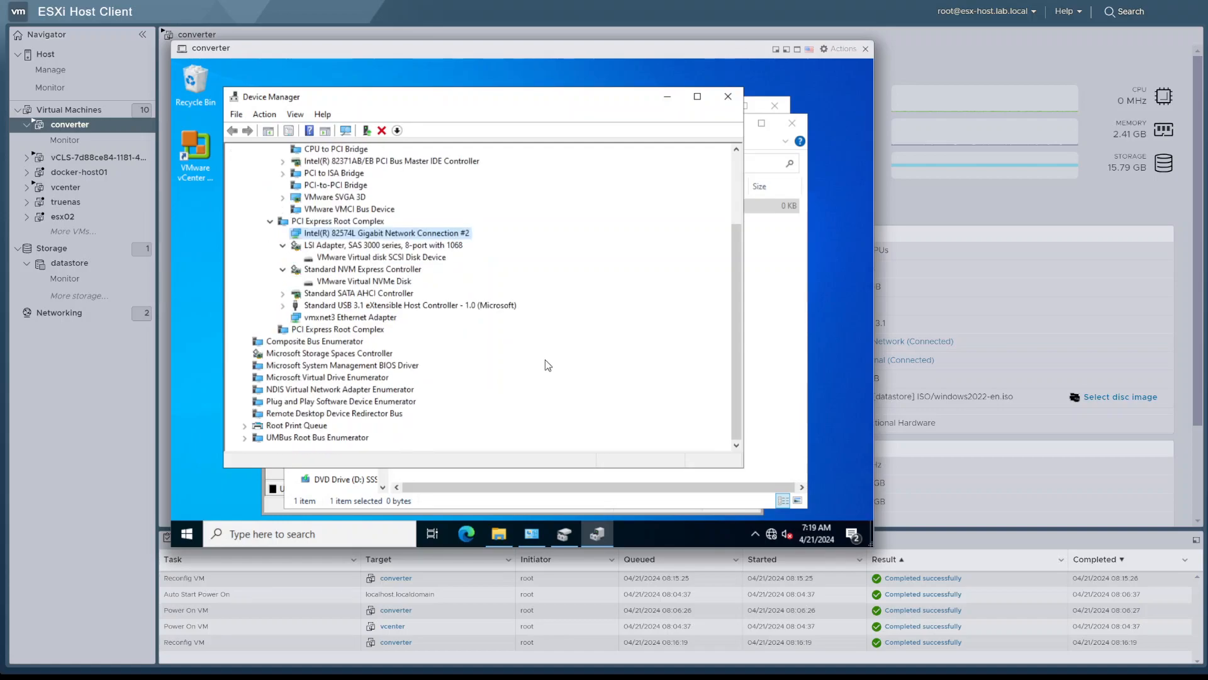